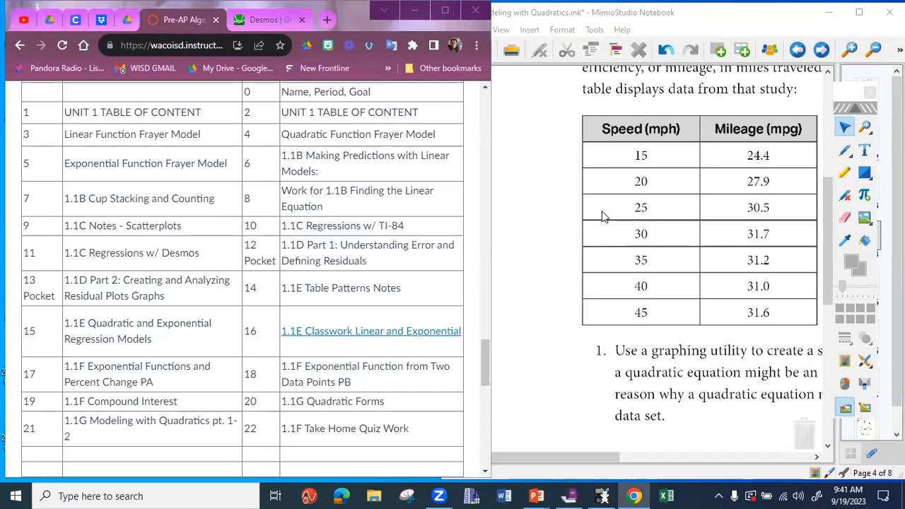
- Switch to the Desmos graphing calculator and insert an empty table
{"action": "left_click", "coordinate": [273, 21]}
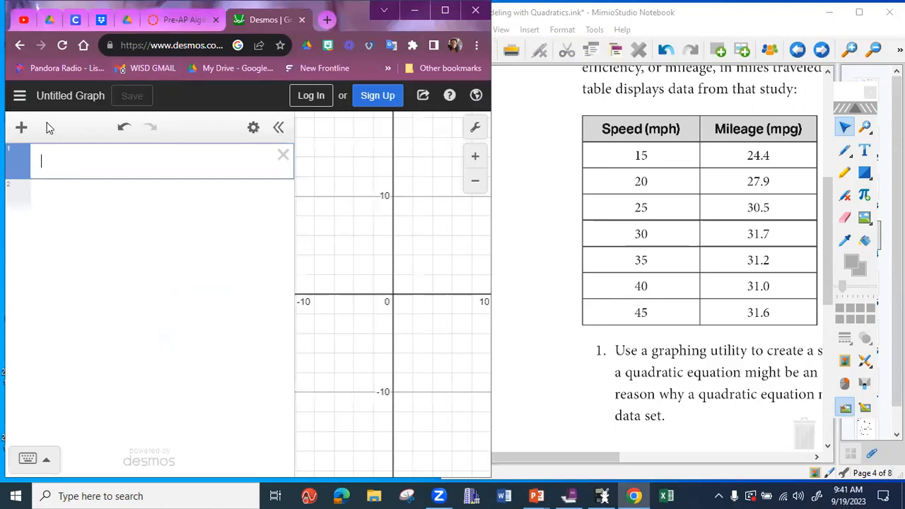
{"action": "left_click", "coordinate": [21, 127]}
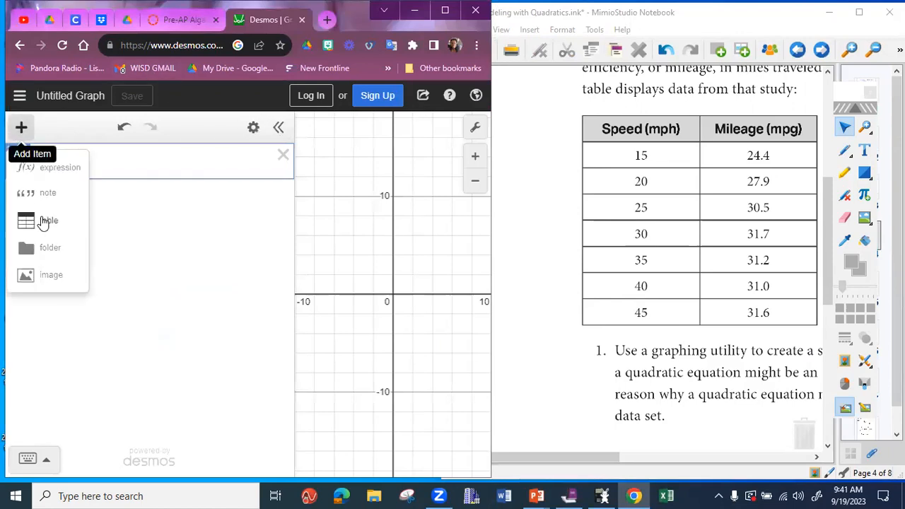
{"action": "left_click", "coordinate": [44, 221]}
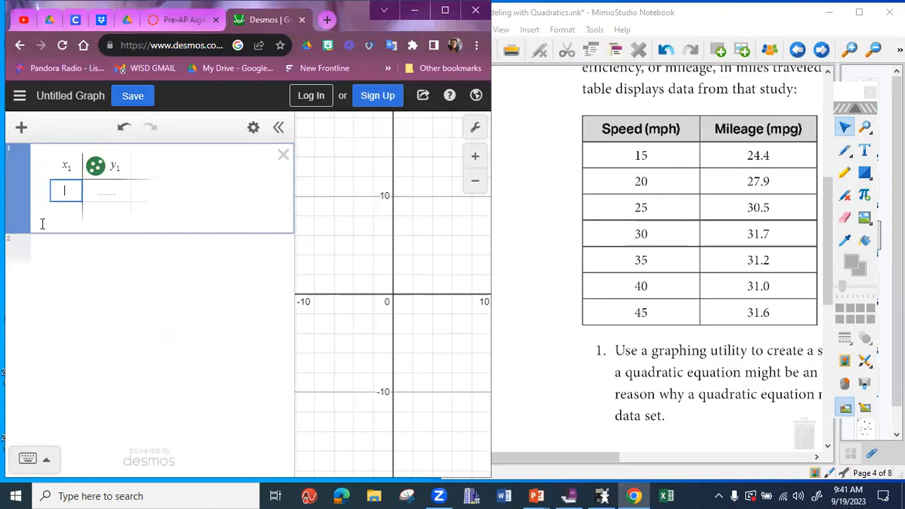
- Fill the table's x1 column with the speeds from 15 to 75 in increments of 5
{"action": "type", "text": "15"}
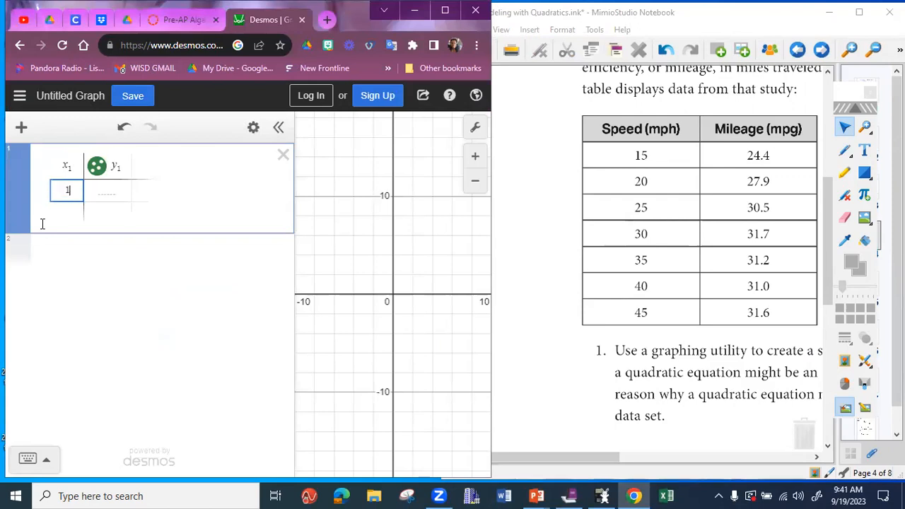
{"action": "key", "text": "Return"}
{"action": "type", "text": "20"}
{"action": "key", "text": "Return"}
{"action": "key", "text": "Return"}
{"action": "key", "text": "Return"}
{"action": "key", "text": "Return"}
{"action": "key", "text": "Return"}
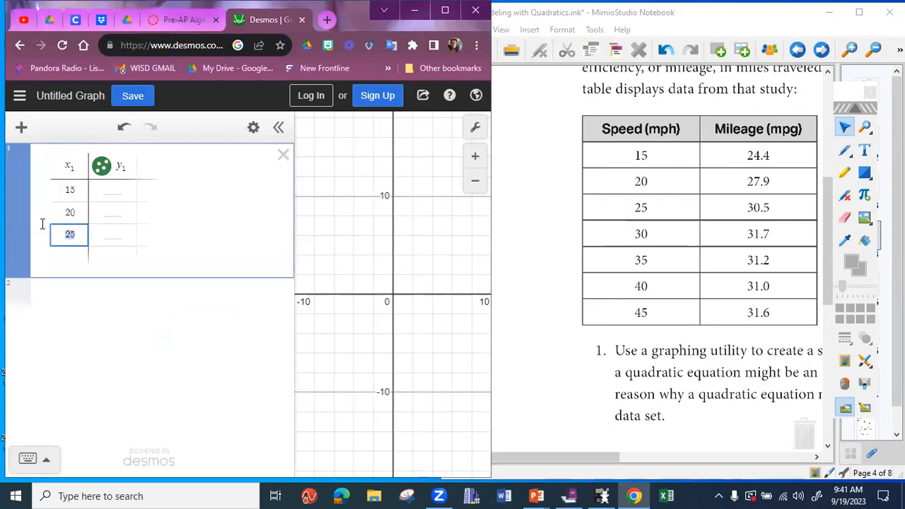
{"action": "key", "text": "Return"}
{"action": "key", "text": "Return"}
{"action": "key", "text": "Return"}
{"action": "key", "text": "Return"}
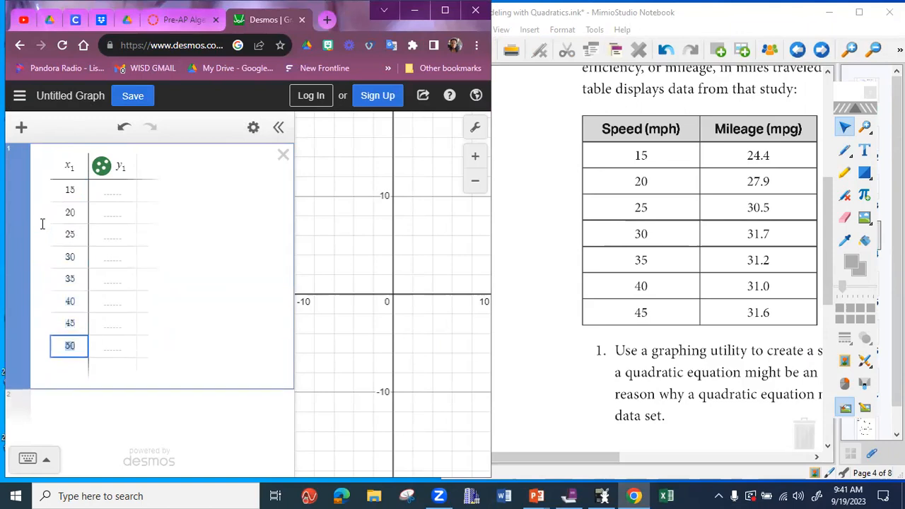
{"action": "key", "text": "Return"}
{"action": "key", "text": "Return"}
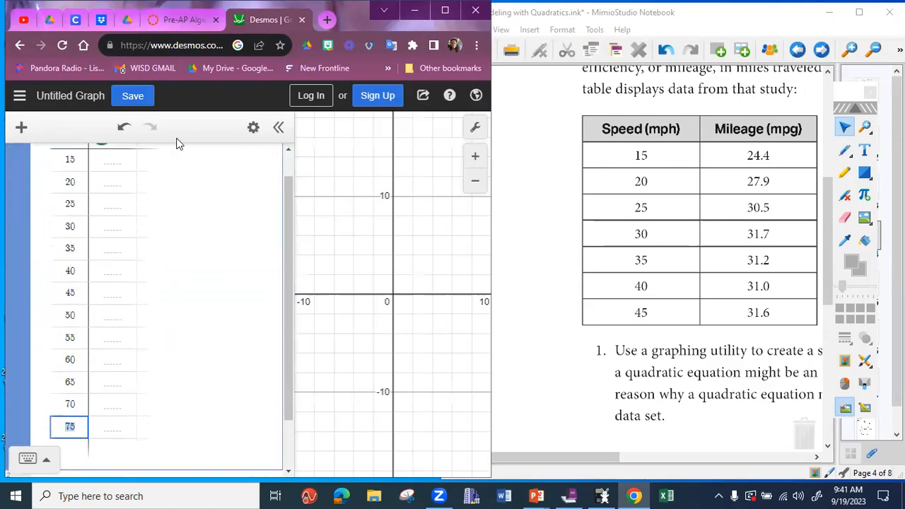
- Enter the y1 mileages 24.4, 27.9, 30.5 and 31.7 for speeds 15, 20, 25 and 30
{"action": "left_click", "coordinate": [115, 164]}
{"action": "type", "text": "24.4"}
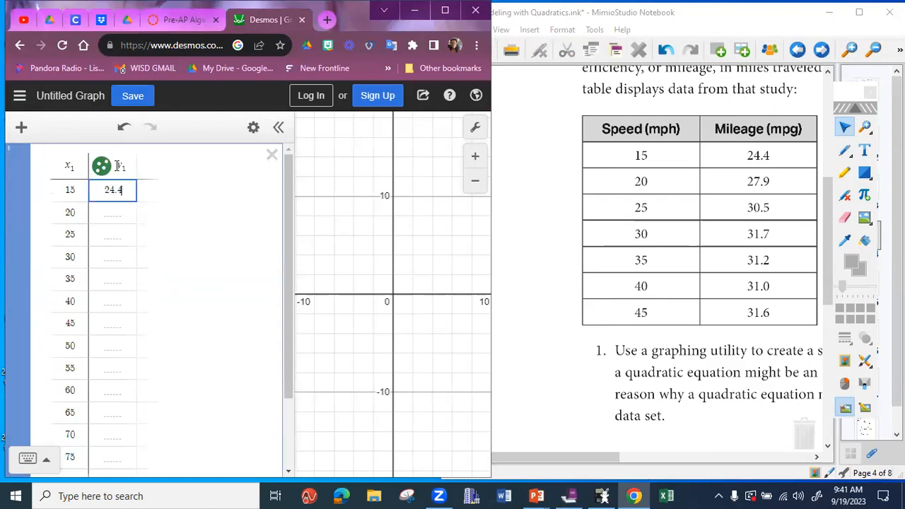
{"action": "key", "text": "Return"}
{"action": "type", "text": "27.9"}
{"action": "key", "text": "Return"}
{"action": "type", "text": "30.5"}
{"action": "key", "text": "Return"}
{"action": "type", "text": "31.7"}
{"action": "key", "text": "Return"}
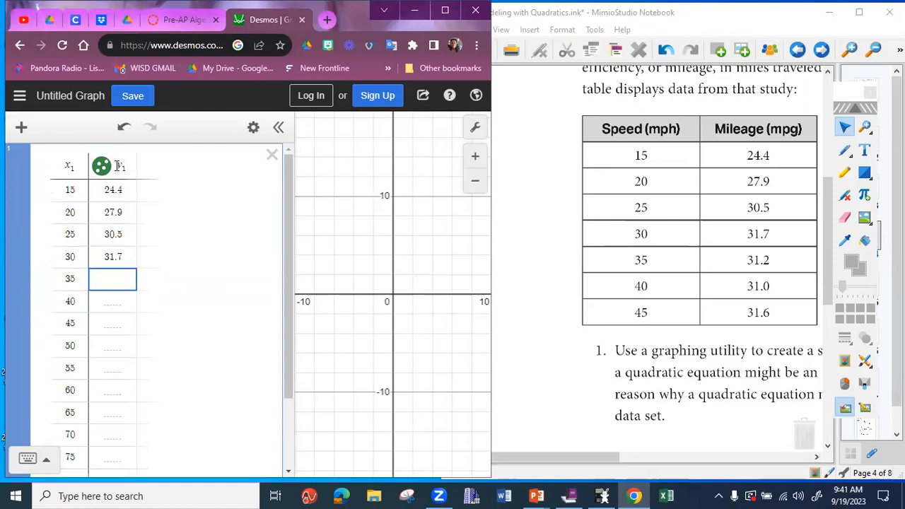
- Enter the y1 mileages 31.2, 31 and 31.6 for speeds 35, 40 and 45
{"action": "type", "text": "31.2"}
{"action": "key", "text": "Return"}
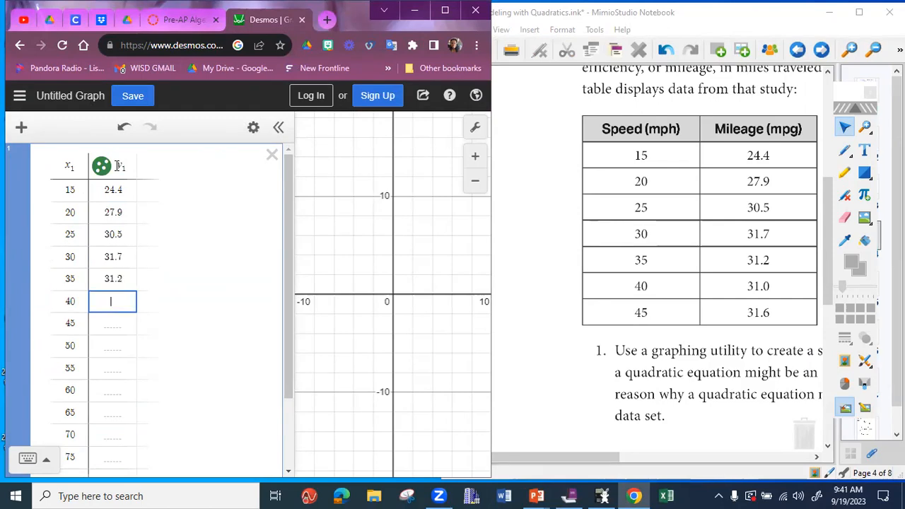
{"action": "type", "text": "31"}
{"action": "key", "text": "Return"}
{"action": "type", "text": "31."}
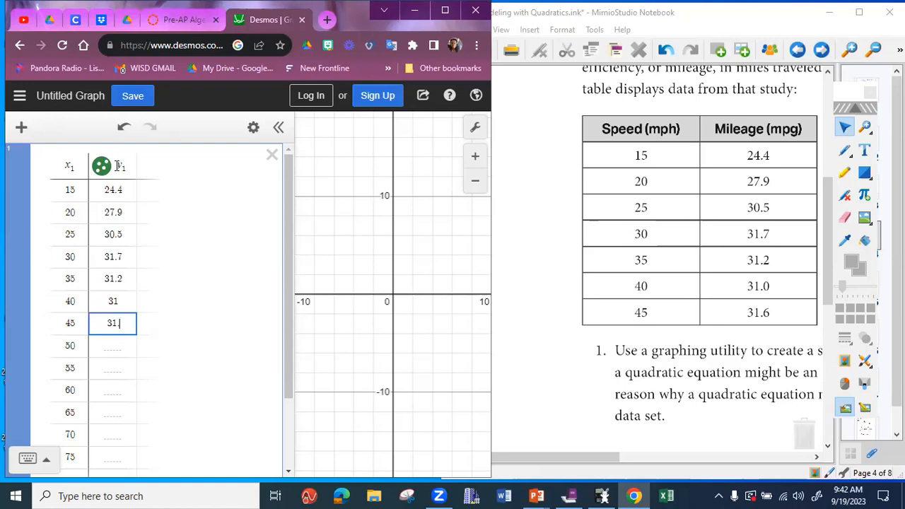
{"action": "type", "text": "6"}
{"action": "key", "text": "Return"}
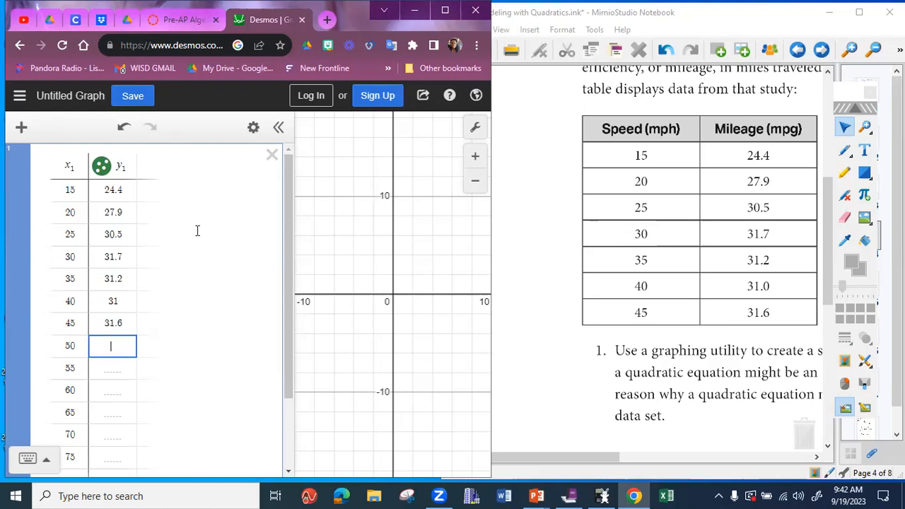
- Using the notebook's second data table, enter the y1 values 32.4, 32.4 and 3.1 for speeds 50, 55 and 60
{"action": "left_click", "coordinate": [612, 459]}
{"action": "left_click_drag", "start_coordinate": [615, 463], "coordinate": [748, 459]}
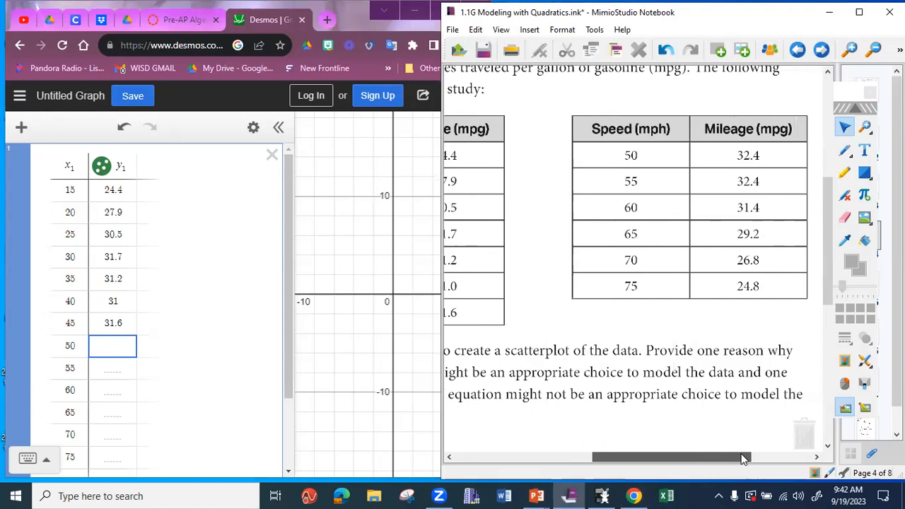
{"action": "left_click", "coordinate": [113, 351]}
{"action": "type", "text": "32.4"}
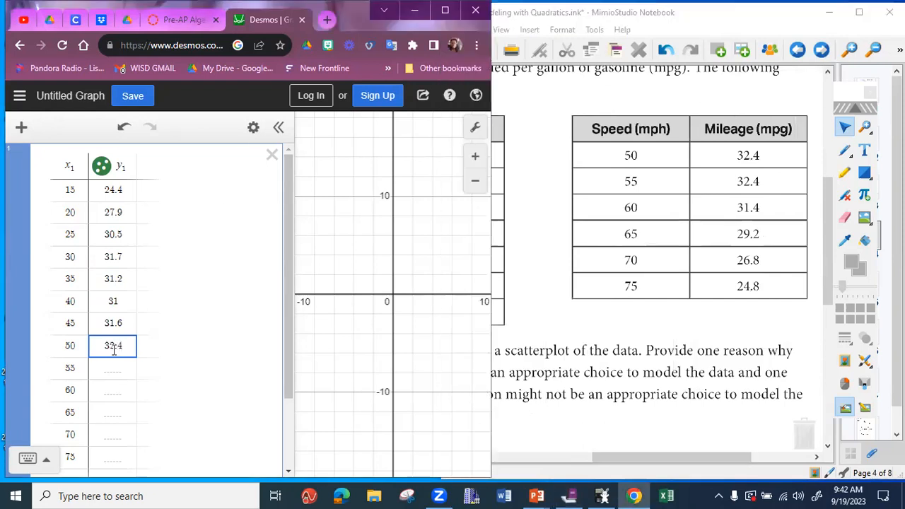
{"action": "key", "text": "Return"}
{"action": "type", "text": "32.4"}
{"action": "key", "text": "Return"}
{"action": "type", "text": "3.1"}
{"action": "key", "text": "Return"}
- Enter the y1 mileages 29.2, 26.8 and 24.8 for speeds 65, 70 and 75
{"action": "type", "text": "29"}
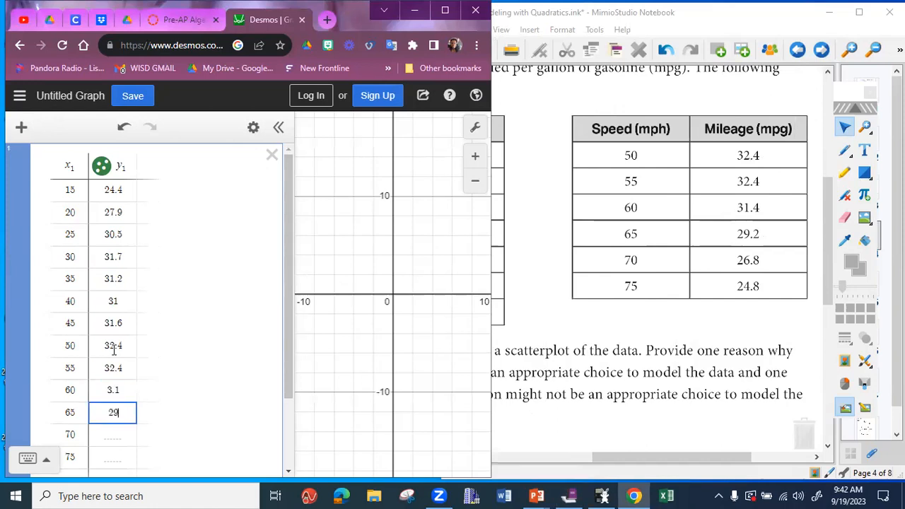
{"action": "type", "text": ".2"}
{"action": "key", "text": "Return"}
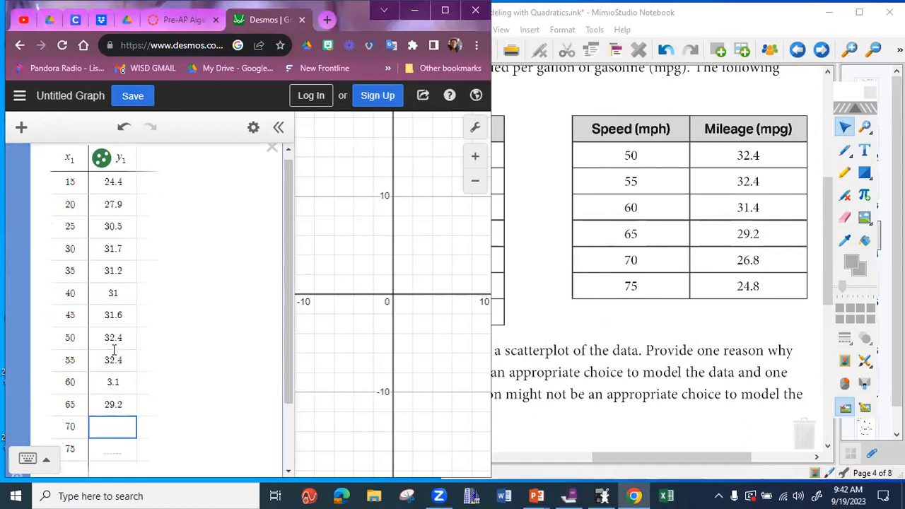
{"action": "type", "text": "26.8"}
{"action": "key", "text": "Return"}
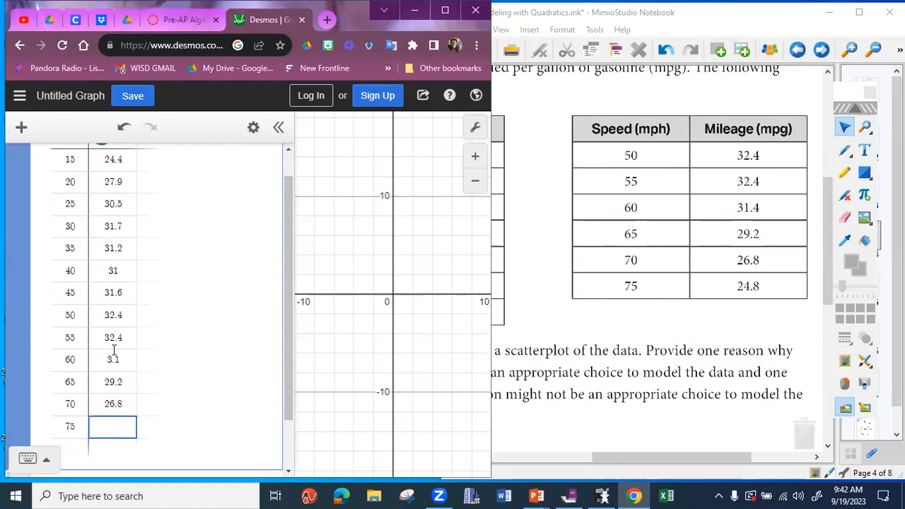
{"action": "type", "text": "24.8"}
{"action": "key", "text": "Return"}
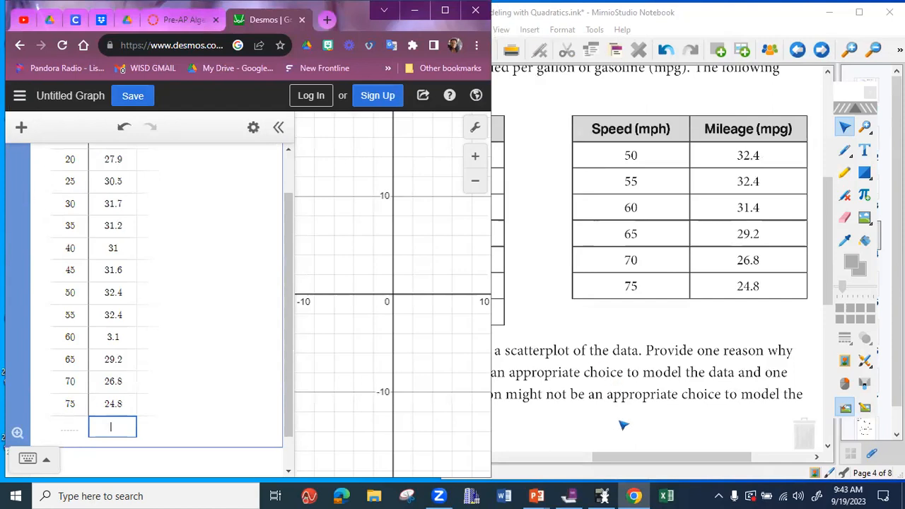
- Maximize the Desmos window and move the floating Mimio toolbox away from the graph's controls
{"action": "left_click_drag", "start_coordinate": [649, 457], "coordinate": [579, 456]}
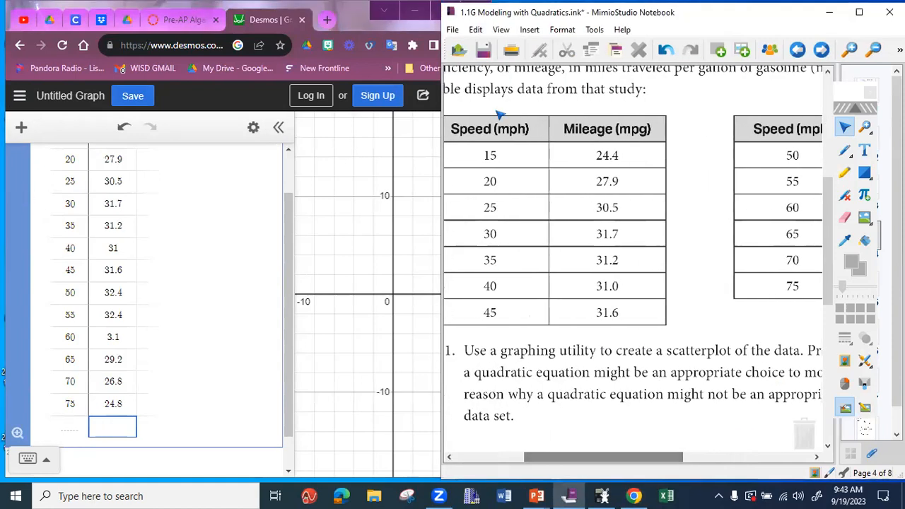
{"action": "left_click", "coordinate": [360, 11]}
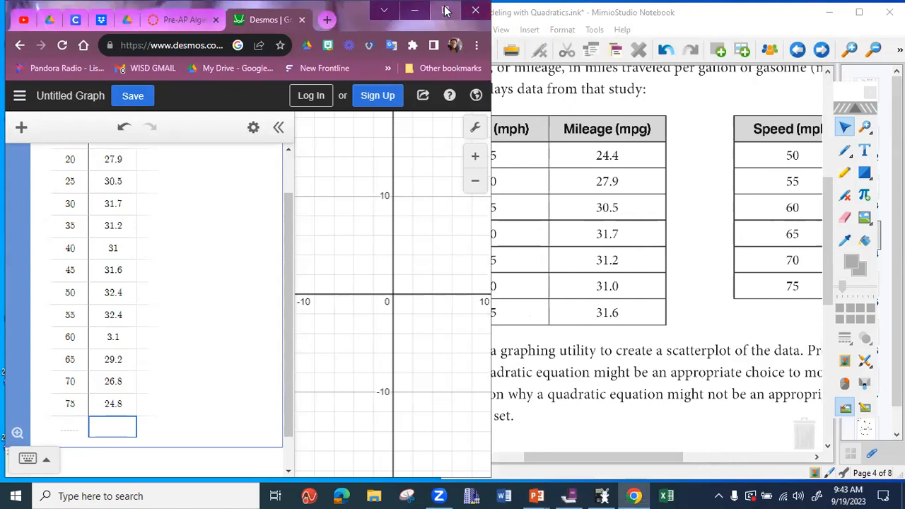
{"action": "left_click", "coordinate": [445, 10]}
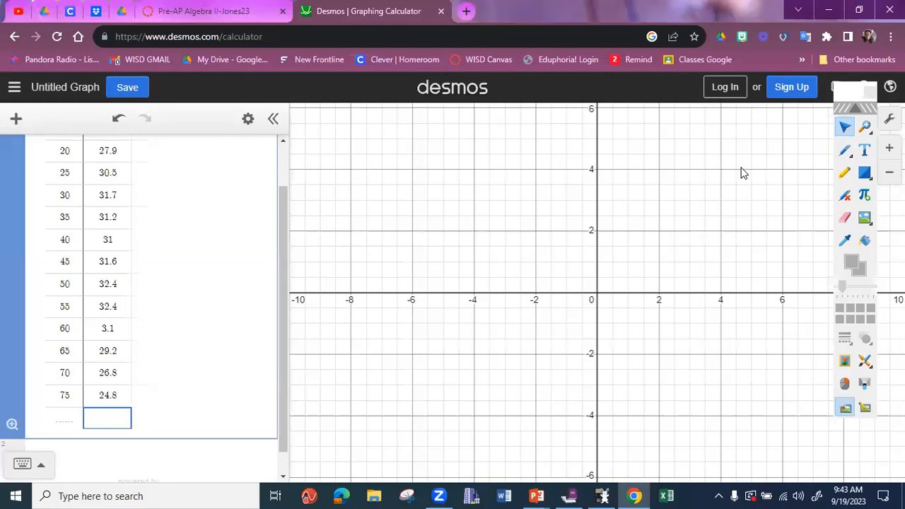
{"action": "left_click_drag", "start_coordinate": [742, 173], "coordinate": [453, 347]}
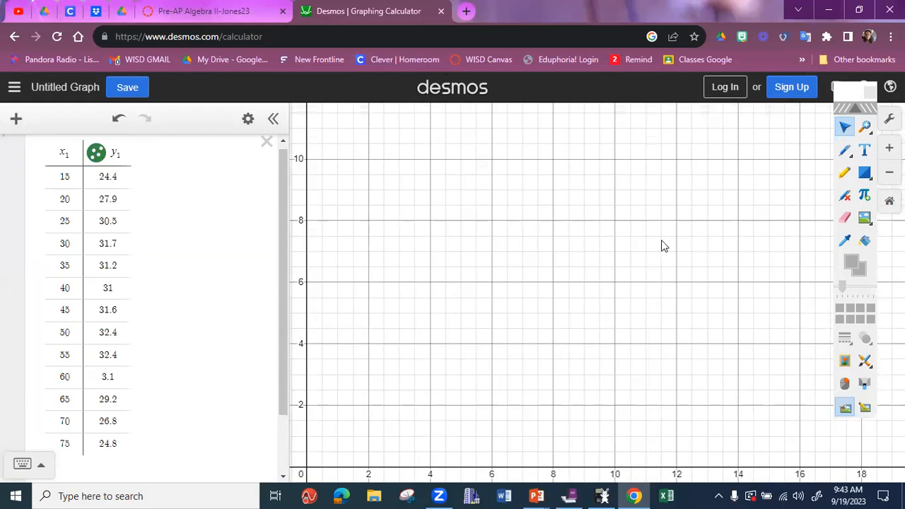
{"action": "left_click", "coordinate": [857, 91]}
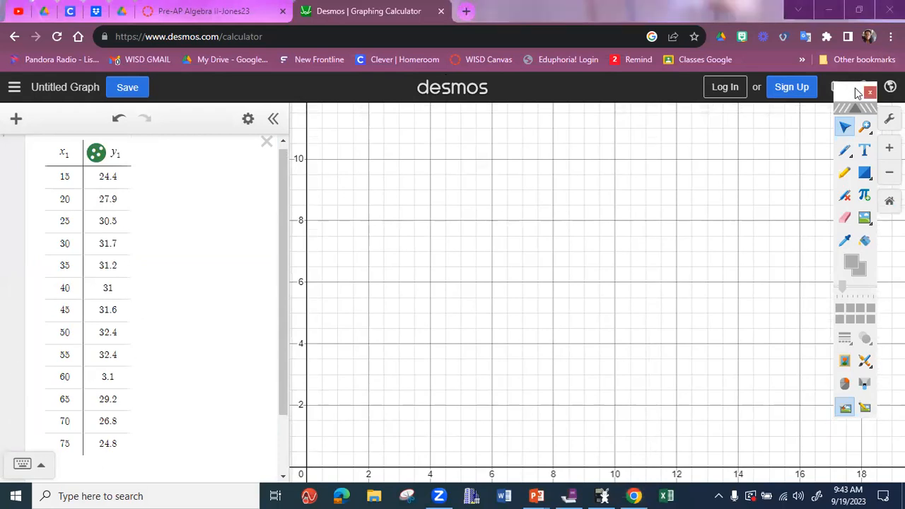
{"action": "left_click_drag", "start_coordinate": [856, 91], "coordinate": [20, 87]}
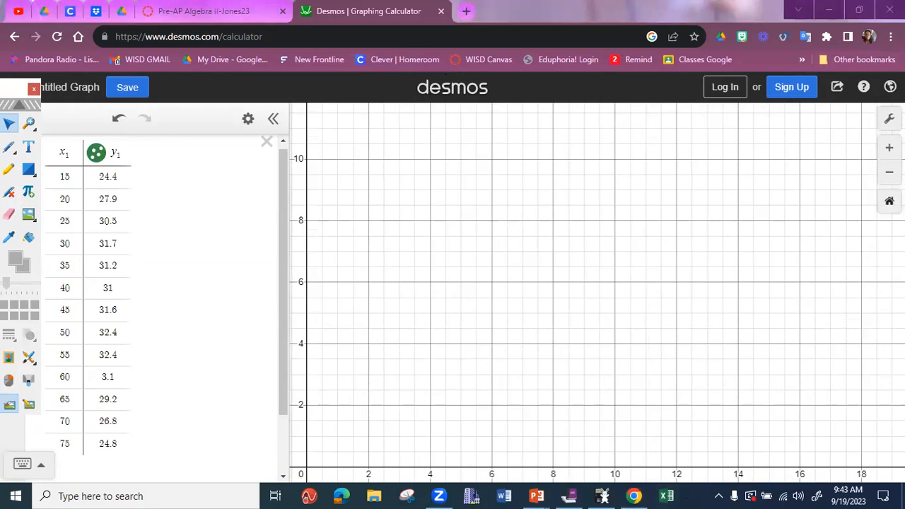
- Set the graph's x-axis maximum to 100 and its y-axis maximum to 50 in the graph settings
{"action": "left_click", "coordinate": [889, 118]}
{"action": "left_click", "coordinate": [776, 286]}
{"action": "left_click_drag", "start_coordinate": [781, 282], "coordinate": [760, 282]}
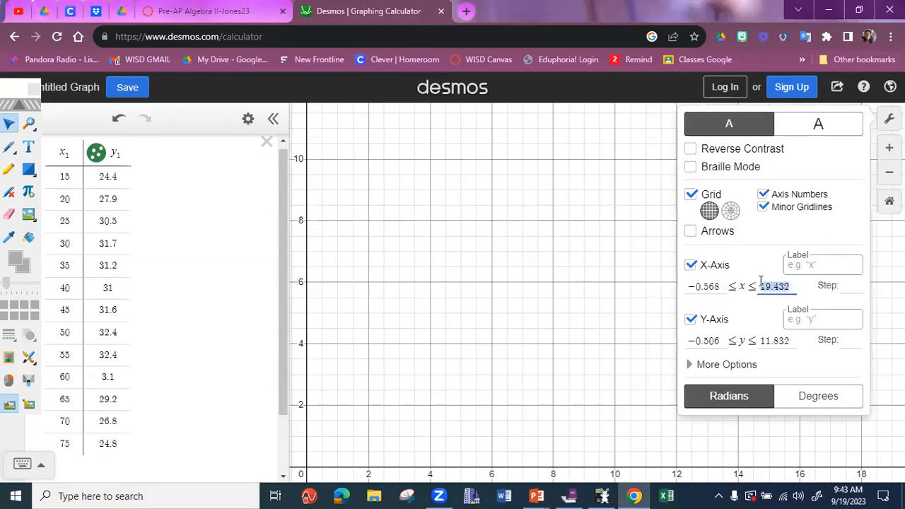
{"action": "type", "text": "100"}
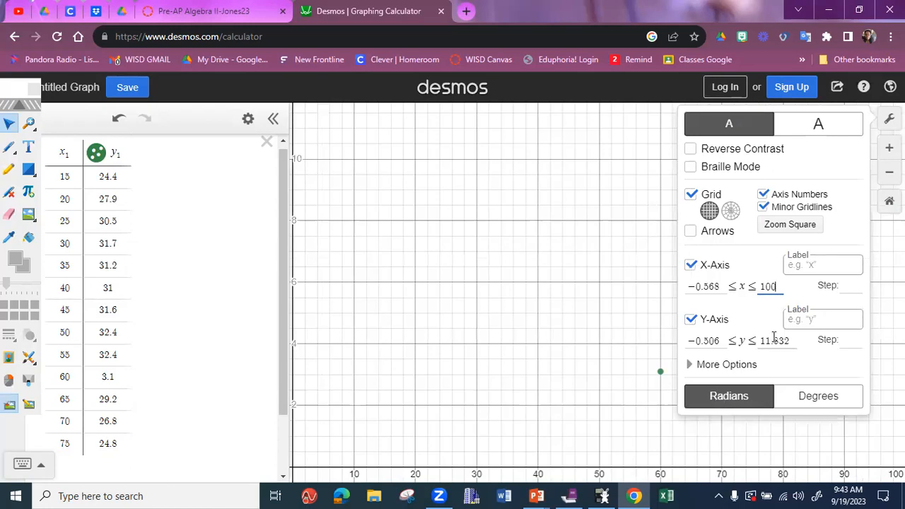
{"action": "left_click_drag", "start_coordinate": [790, 343], "coordinate": [763, 339]}
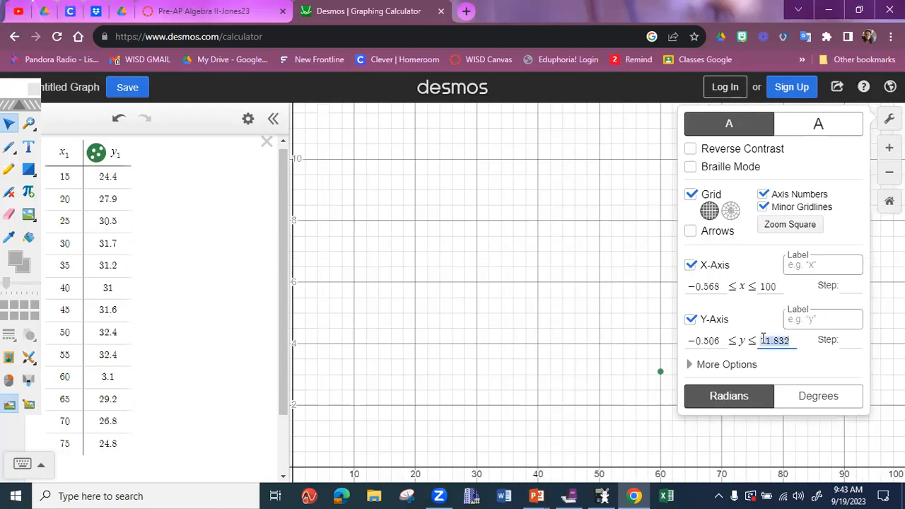
{"action": "type", "text": "50"}
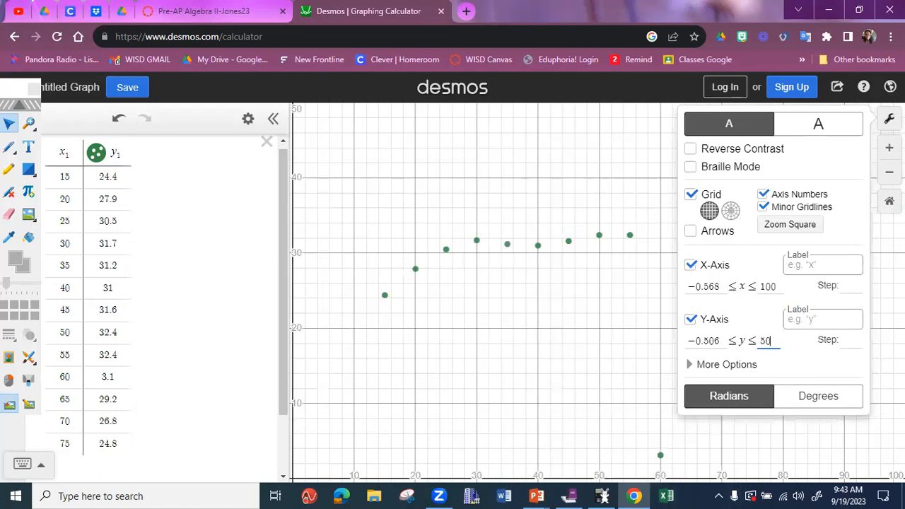
{"action": "left_click", "coordinate": [889, 118]}
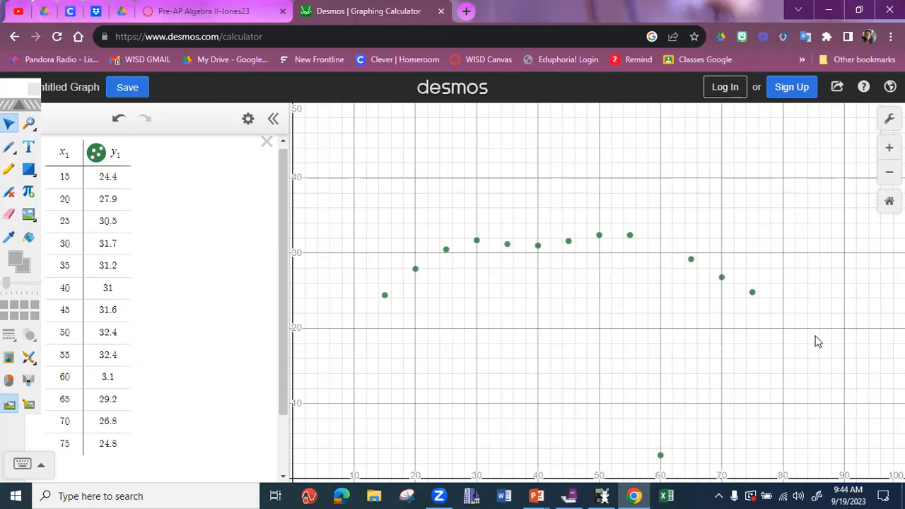
- Change the y1 value for speed 60 to 31 in the table
{"action": "double_click", "coordinate": [124, 376]}
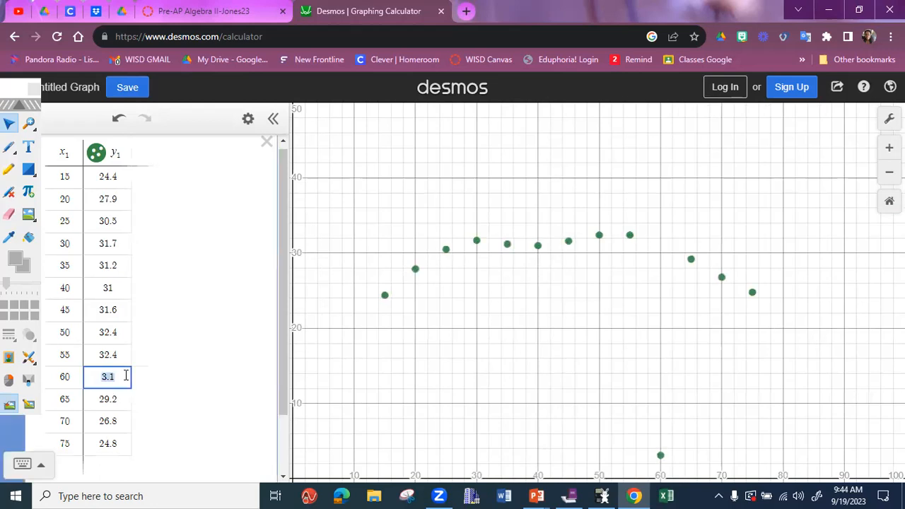
{"action": "type", "text": "31"}
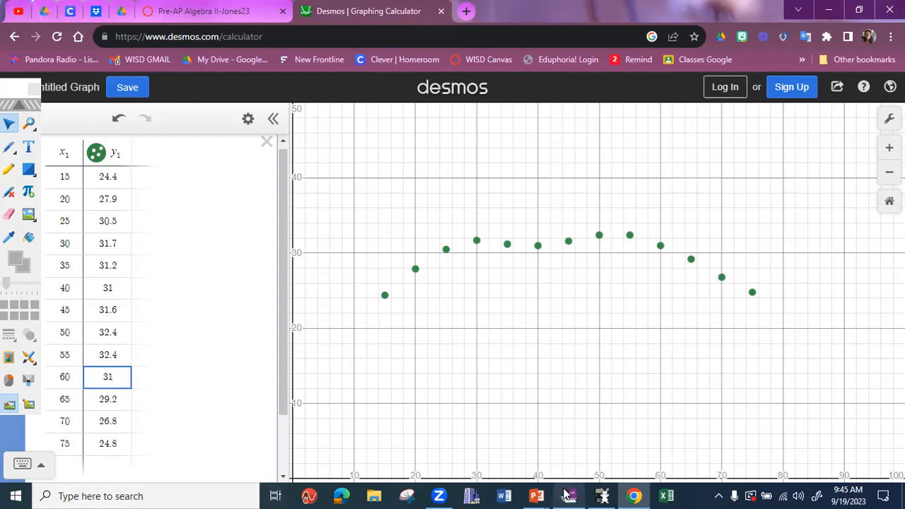
- Switch to MimioStudio Notebook, handwrite "yes, but" in black pen after question 1, and maximize the notebook window
{"action": "left_click", "coordinate": [566, 495]}
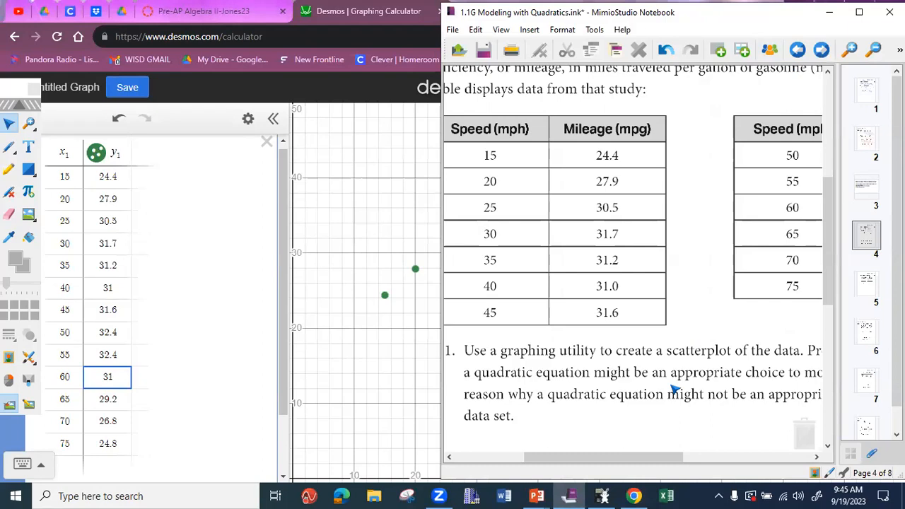
{"action": "left_click", "coordinate": [8, 147]}
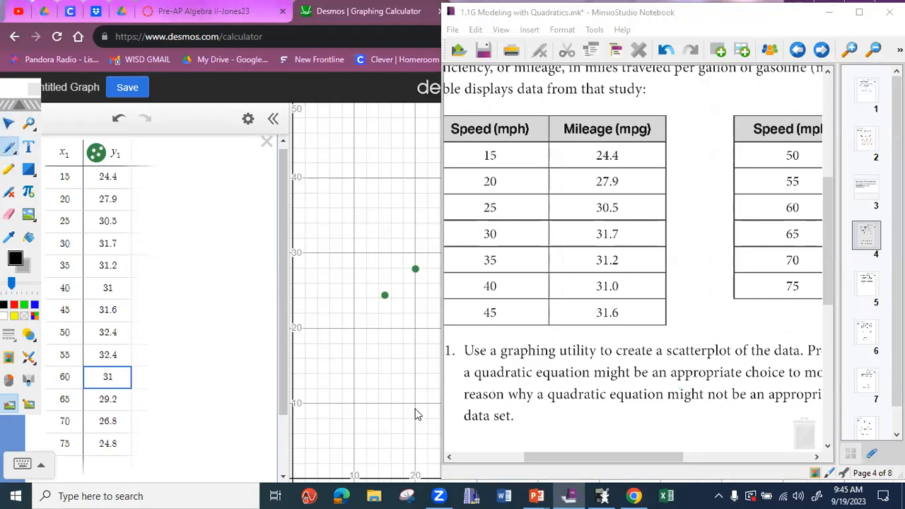
{"action": "mouse_move", "coordinate": [535, 421]}
{"action": "left_mouse_down"}
{"action": "mouse_move", "coordinate": [542, 442]}
{"action": "mouse_move", "coordinate": [559, 433]}
{"action": "left_mouse_up"}
{"action": "mouse_move", "coordinate": [566, 419]}
{"action": "left_mouse_down"}
{"action": "mouse_move", "coordinate": [562, 439]}
{"action": "mouse_move", "coordinate": [584, 441]}
{"action": "left_mouse_up"}
{"action": "mouse_move", "coordinate": [603, 412]}
{"action": "left_mouse_down"}
{"action": "mouse_move", "coordinate": [622, 425]}
{"action": "mouse_move", "coordinate": [638, 416]}
{"action": "left_mouse_up"}
{"action": "left_click", "coordinate": [859, 12]}
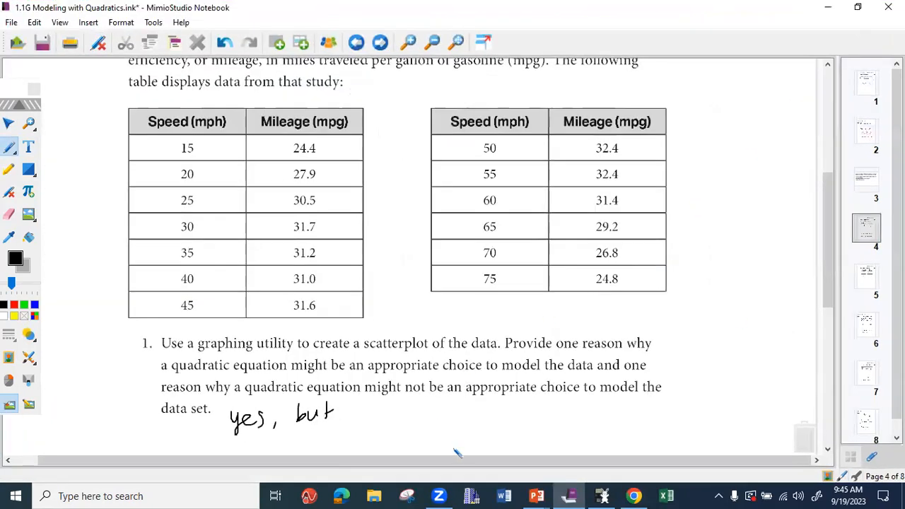
- Complete the handwritten answer to question 1 with "there is a dip in graph."
{"action": "left_click_drag", "start_coordinate": [368, 405], "coordinate": [365, 427]}
{"action": "mouse_move", "coordinate": [357, 415]}
{"action": "left_mouse_down"}
{"action": "mouse_move", "coordinate": [493, 424]}
{"action": "mouse_move", "coordinate": [528, 415]}
{"action": "mouse_move", "coordinate": [541, 423]}
{"action": "left_mouse_up"}
{"action": "left_click", "coordinate": [547, 408]}
{"action": "left_click_drag", "start_coordinate": [545, 413], "coordinate": [552, 430]}
{"action": "left_click_drag", "start_coordinate": [554, 414], "coordinate": [553, 422]}
{"action": "left_click_drag", "start_coordinate": [826, 300], "coordinate": [823, 332]}
{"action": "left_click", "coordinate": [595, 317]}
{"action": "mouse_move", "coordinate": [594, 324]}
{"action": "left_mouse_down"}
{"action": "mouse_move", "coordinate": [596, 331]}
{"action": "mouse_move", "coordinate": [649, 331]}
{"action": "mouse_move", "coordinate": [647, 353]}
{"action": "mouse_move", "coordinate": [676, 323]}
{"action": "mouse_move", "coordinate": [686, 336]}
{"action": "mouse_move", "coordinate": [678, 342]}
{"action": "mouse_move", "coordinate": [681, 331]}
{"action": "left_mouse_up"}
{"action": "left_click_drag", "start_coordinate": [688, 309], "coordinate": [700, 328]}
{"action": "left_click", "coordinate": [712, 322]}
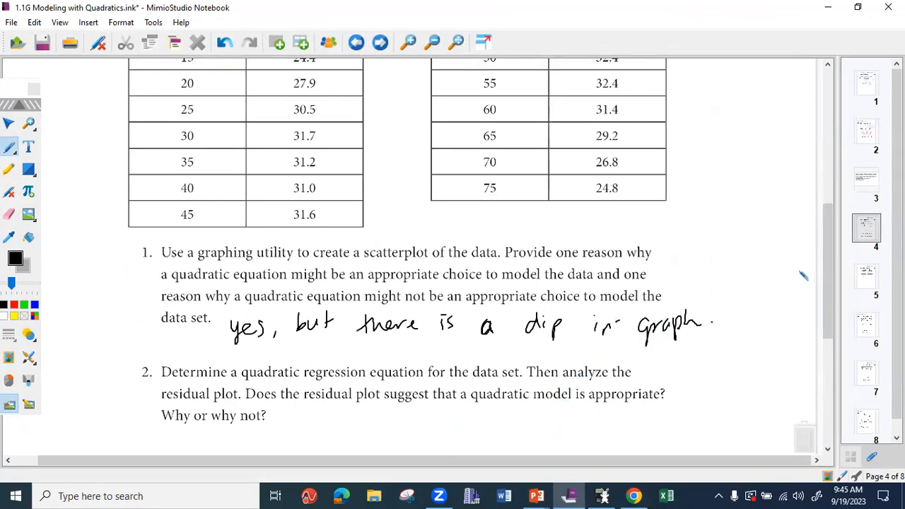
- Handwrite the quadratic regression form "y₁ ~ ax₁² + bx₁ + c" in black pen below question 2
{"action": "left_click_drag", "start_coordinate": [826, 268], "coordinate": [823, 332]}
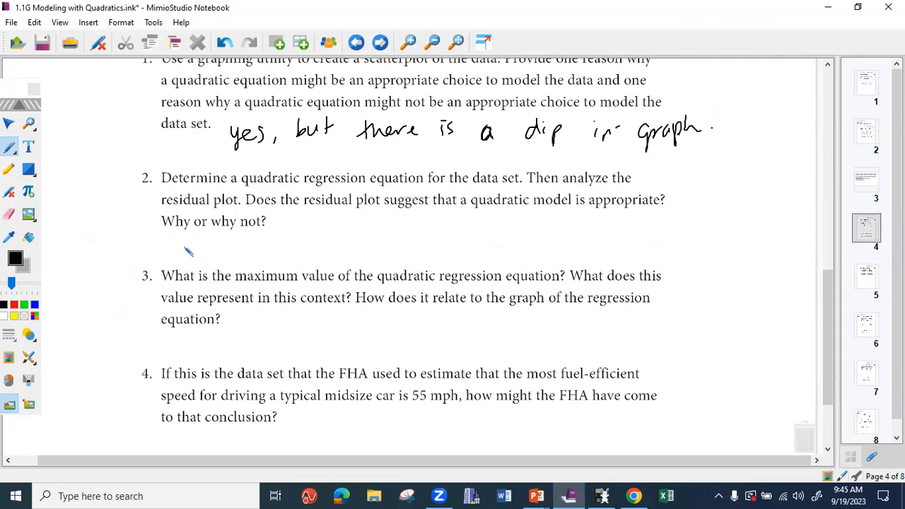
{"action": "mouse_move", "coordinate": [164, 236]}
{"action": "left_mouse_down"}
{"action": "mouse_move", "coordinate": [170, 262]}
{"action": "mouse_move", "coordinate": [206, 241]}
{"action": "mouse_move", "coordinate": [240, 250]}
{"action": "left_mouse_up"}
{"action": "mouse_move", "coordinate": [240, 239]}
{"action": "left_mouse_down"}
{"action": "mouse_move", "coordinate": [231, 251]}
{"action": "mouse_move", "coordinate": [249, 239]}
{"action": "mouse_move", "coordinate": [291, 240]}
{"action": "left_mouse_up"}
{"action": "mouse_move", "coordinate": [298, 234]}
{"action": "left_mouse_down"}
{"action": "mouse_move", "coordinate": [306, 244]}
{"action": "mouse_move", "coordinate": [298, 245]}
{"action": "left_mouse_up"}
{"action": "mouse_move", "coordinate": [311, 238]}
{"action": "left_mouse_down"}
{"action": "mouse_move", "coordinate": [342, 235]}
{"action": "mouse_move", "coordinate": [335, 243]}
{"action": "left_mouse_up"}
{"action": "left_click_drag", "start_coordinate": [360, 231], "coordinate": [360, 242]}
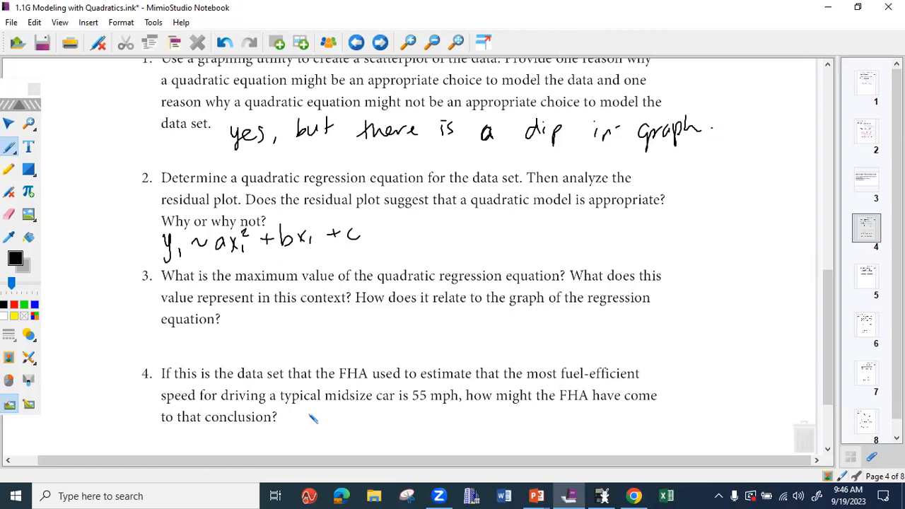
- Switch to the Desmos graph and move the floating Mimio toolbar off the expression list to the opposite side of the screen
{"action": "left_click", "coordinate": [827, 8]}
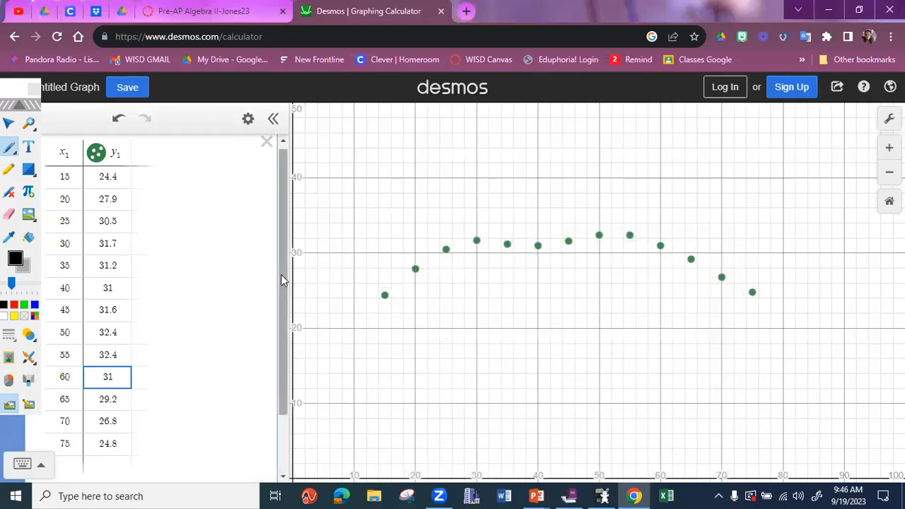
{"action": "left_click_drag", "start_coordinate": [281, 275], "coordinate": [275, 417]}
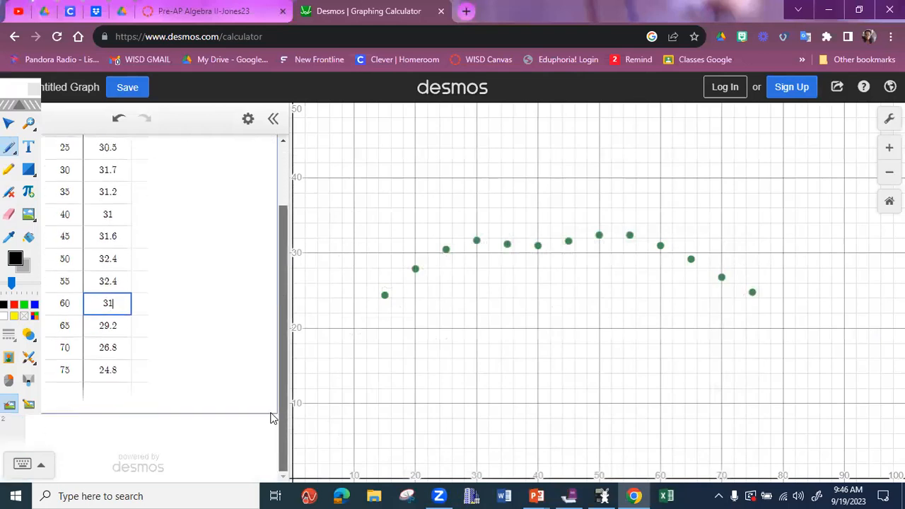
{"action": "left_click", "coordinate": [12, 85]}
{"action": "left_click", "coordinate": [16, 86]}
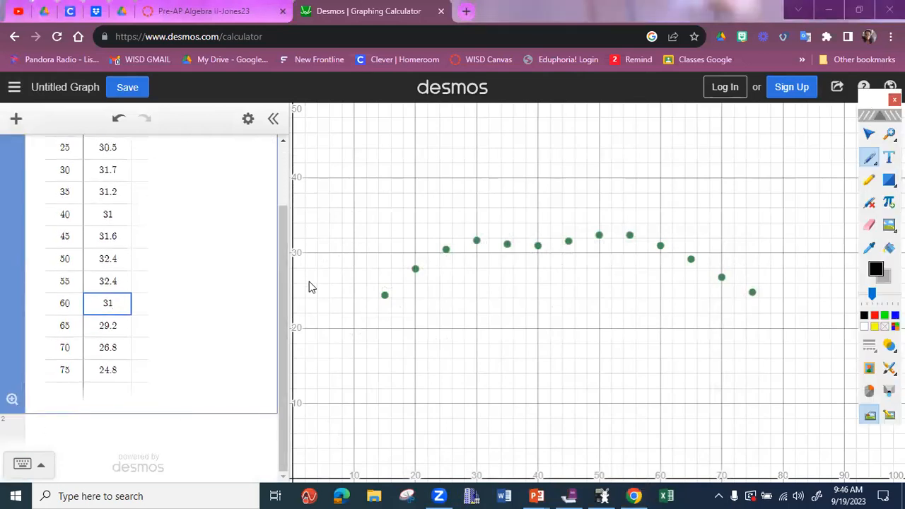
- Enter the quadratic regression y₁ ~ ax₁² + bx₁ + c in the empty expression below the table and bring its parameters into view
{"action": "left_click", "coordinate": [165, 433]}
{"action": "type", "text": "y1"}
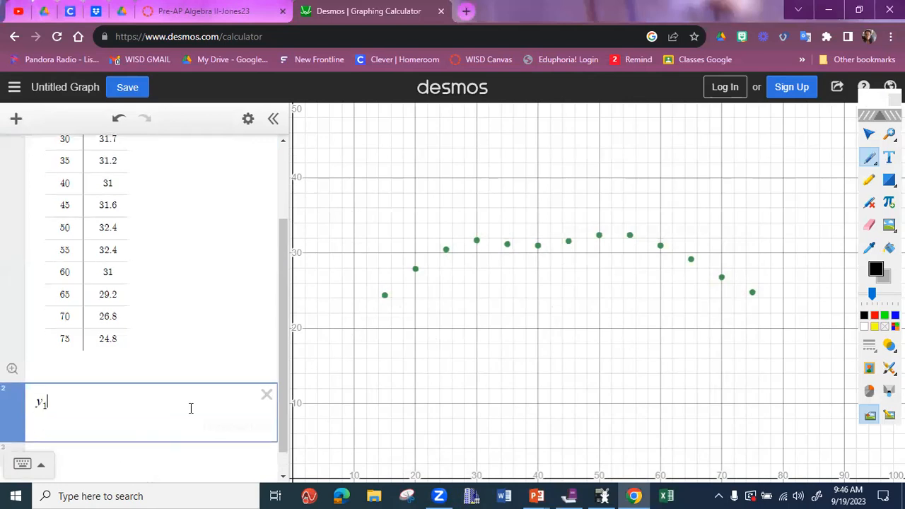
{"action": "type", "text": "~a"}
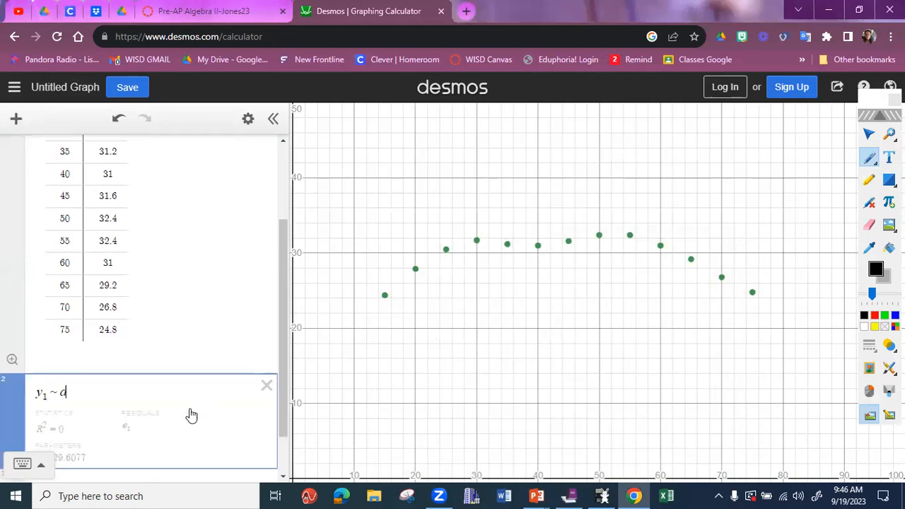
{"action": "type", "text": "x1^2"}
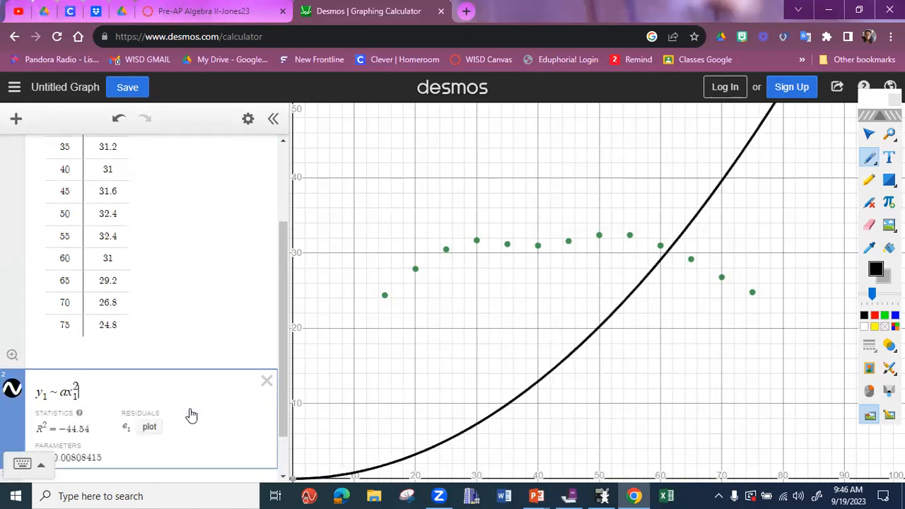
{"action": "key", "text": "Right"}
{"action": "type", "text": "+bx1+c"}
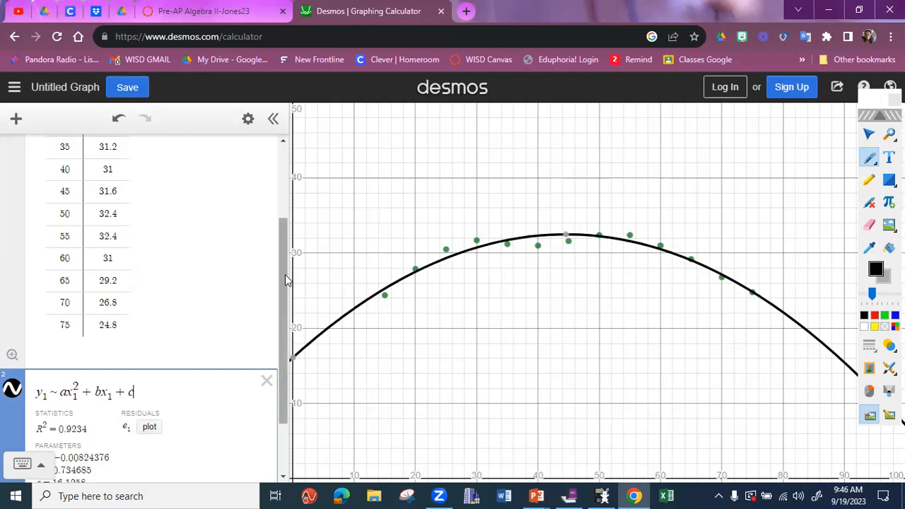
{"action": "scroll", "coordinate": [276, 399], "scroll_direction": "down", "scroll_amount": 2}
- Reread question 2 in the notebook, return to Desmos, and plot the regression's residuals with the x-axis in view
{"action": "mouse_move", "coordinate": [569, 495]}
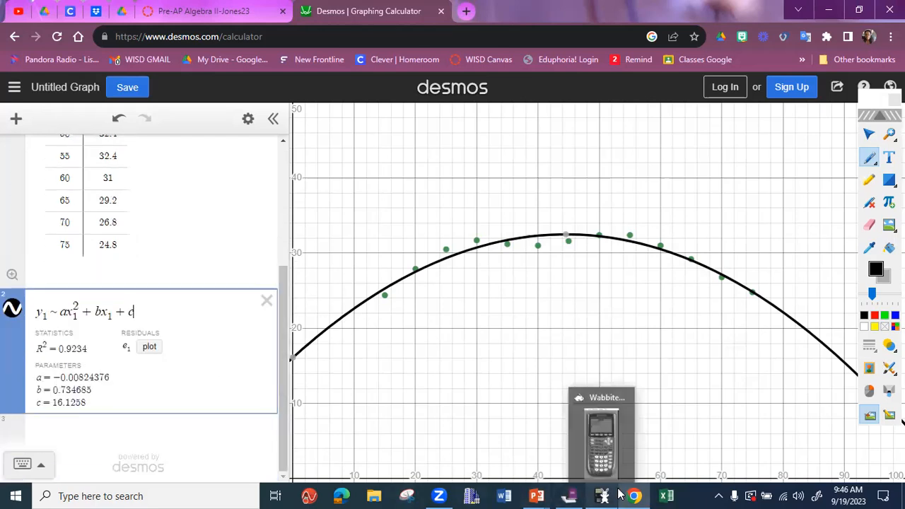
{"action": "left_click", "coordinate": [571, 495]}
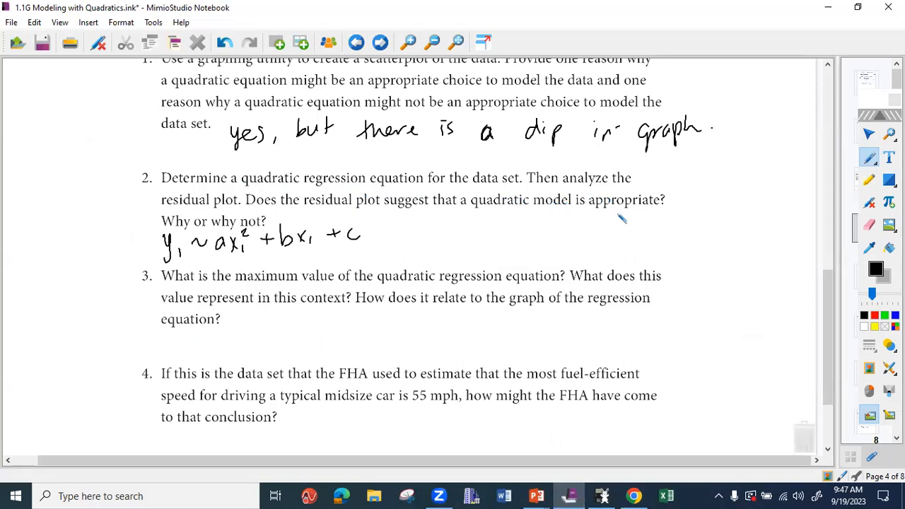
{"action": "left_click", "coordinate": [828, 7]}
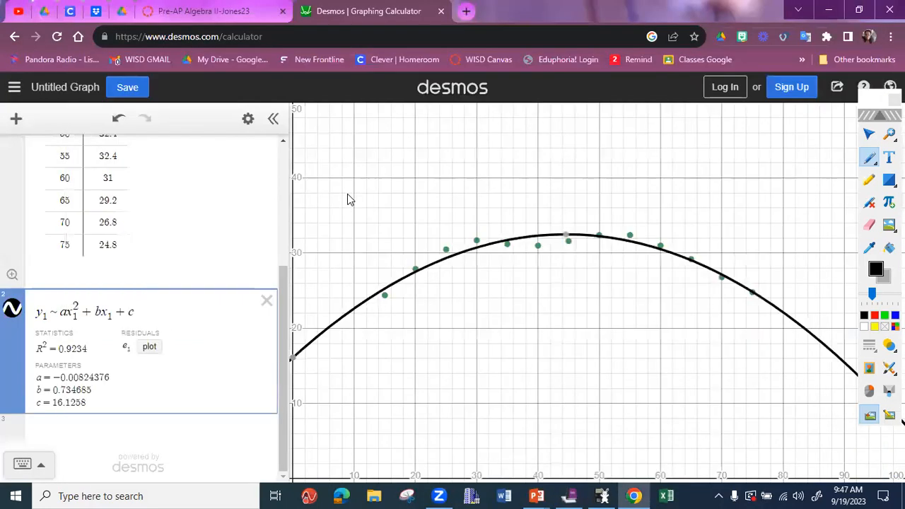
{"action": "left_click", "coordinate": [148, 345]}
{"action": "left_click", "coordinate": [149, 346]}
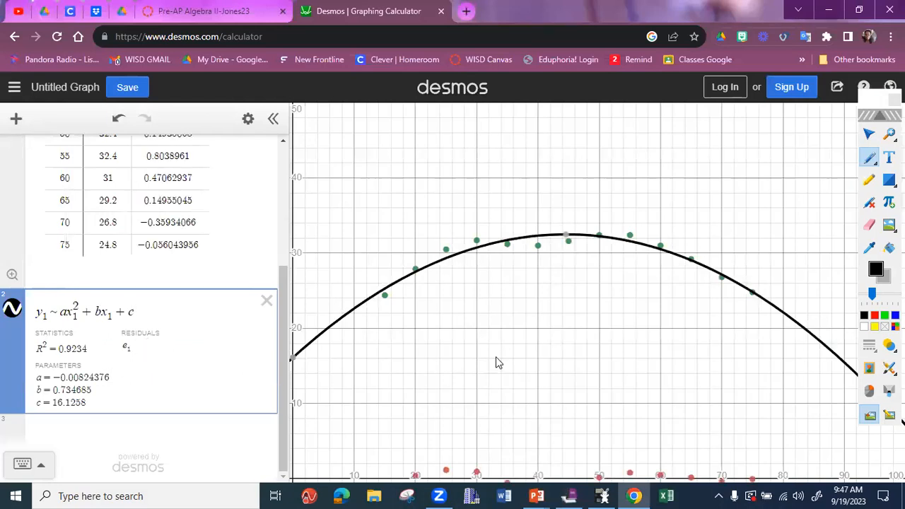
{"action": "left_click_drag", "start_coordinate": [497, 362], "coordinate": [486, 296]}
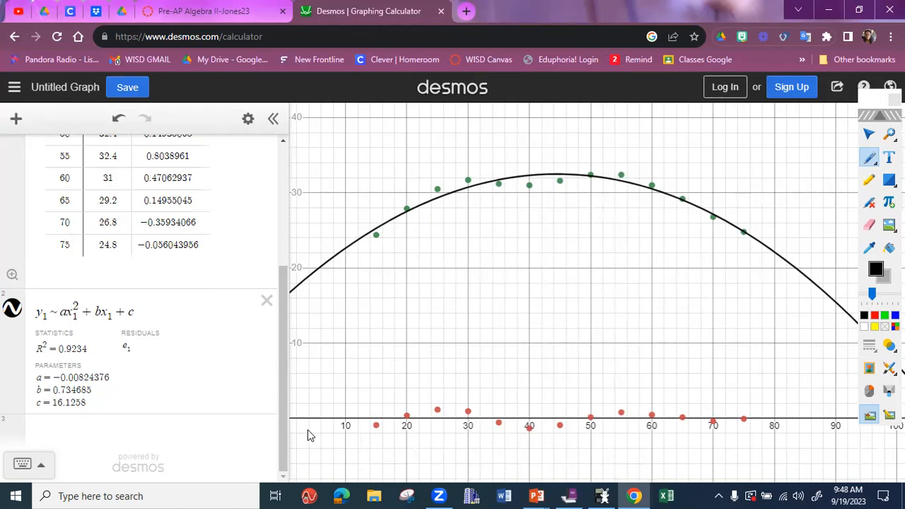
- Start a new equation below the regression with y = -0.008x², using the rounded value of a
{"action": "left_click", "coordinate": [72, 433]}
{"action": "type", "text": "y="}
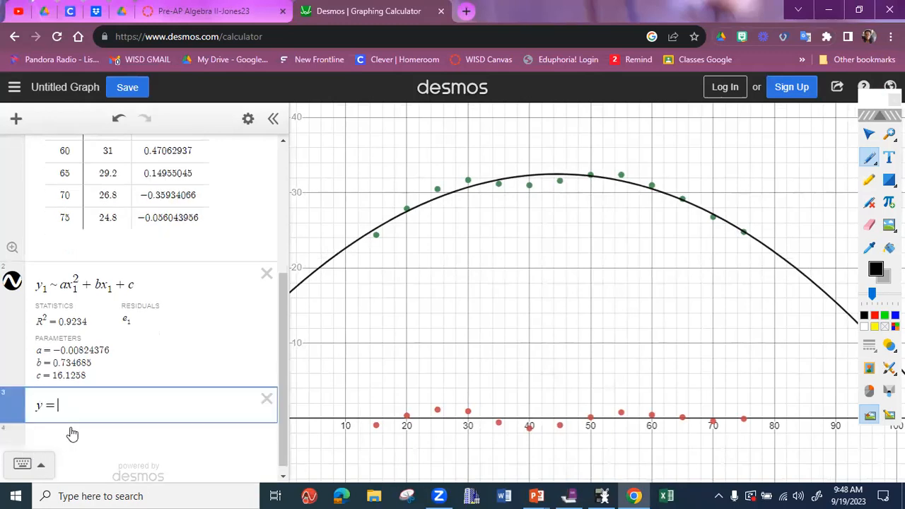
{"action": "type", "text": "-"}
{"action": "type", "text": "0."}
{"action": "type", "text": "008x"}
{"action": "type", "text": "^2"}
{"action": "key", "text": "BackSpace"}
{"action": "key", "text": "BackSpace"}
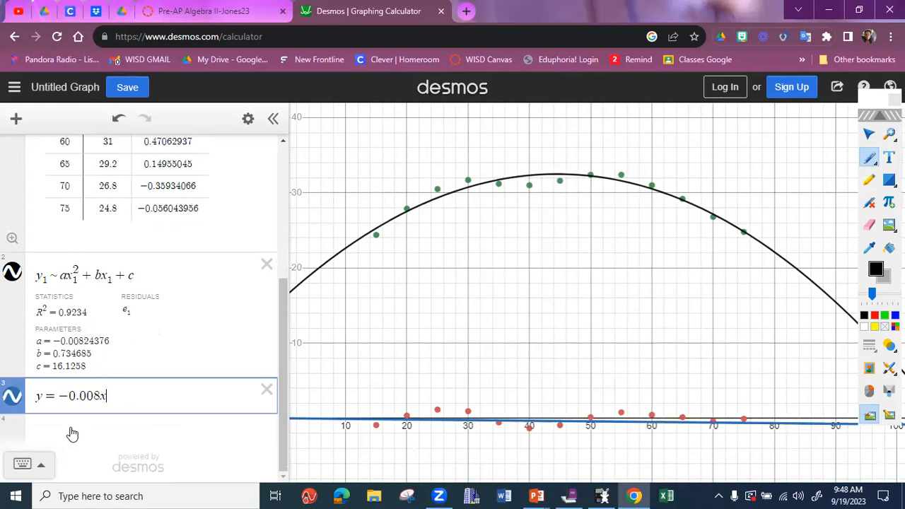
{"action": "key", "text": "BackSpace"}
{"action": "type", "text": "x^"}
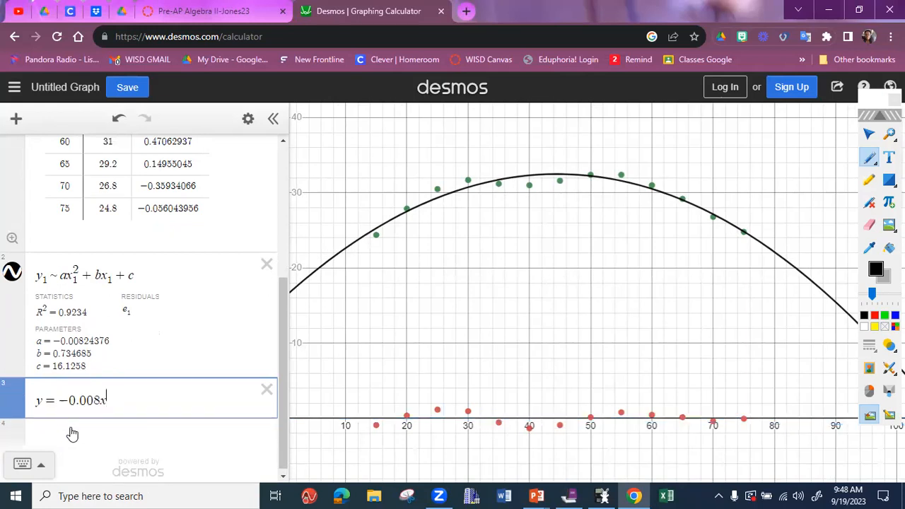
{"action": "type", "text": "2"}
{"action": "key", "text": "Right"}
- Complete the equation with the linear and constant terms + 0.735x + 16.126
{"action": "type", "text": "+"}
{"action": "key", "text": "BackSpace"}
{"action": "type", "text": "+ 0"}
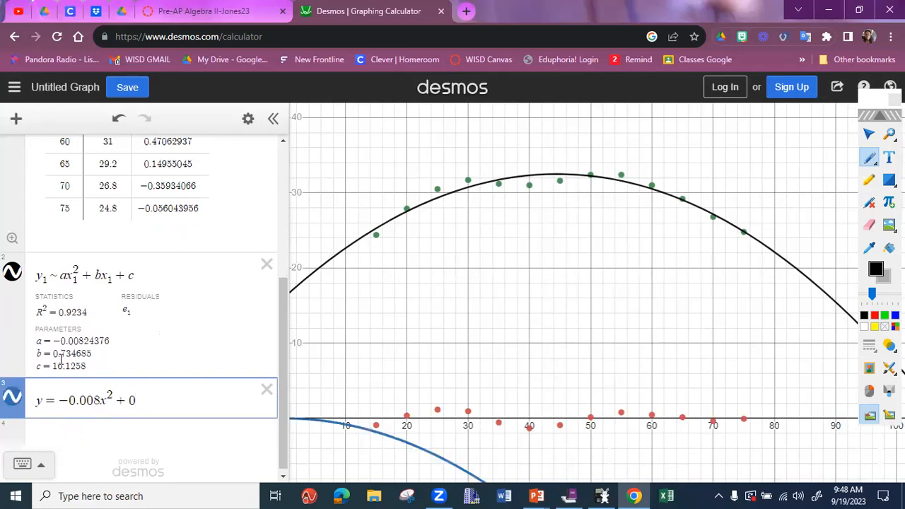
{"action": "type", "text": ".735x"}
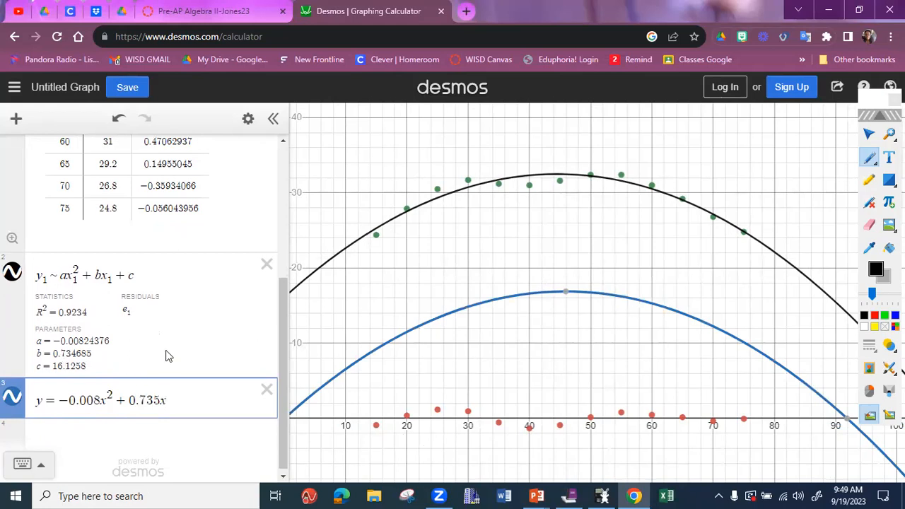
{"action": "type", "text": "+ 16."}
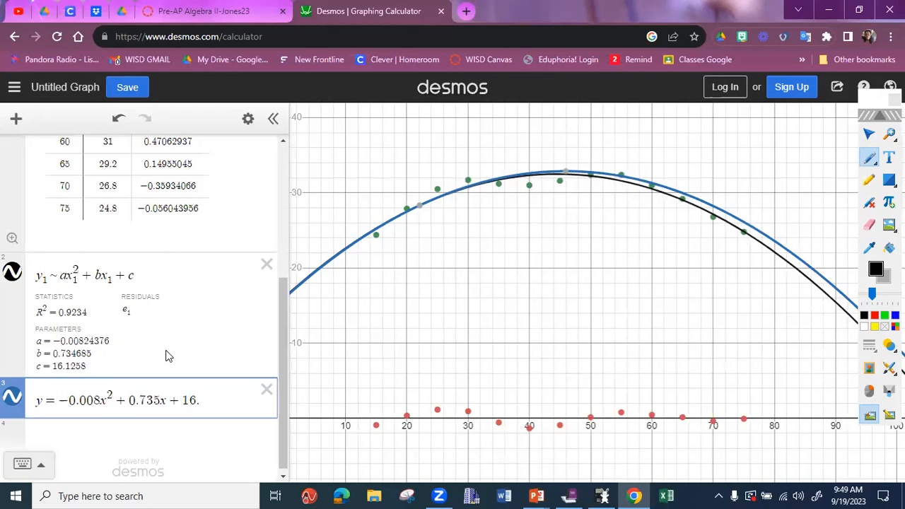
{"action": "type", "text": "126"}
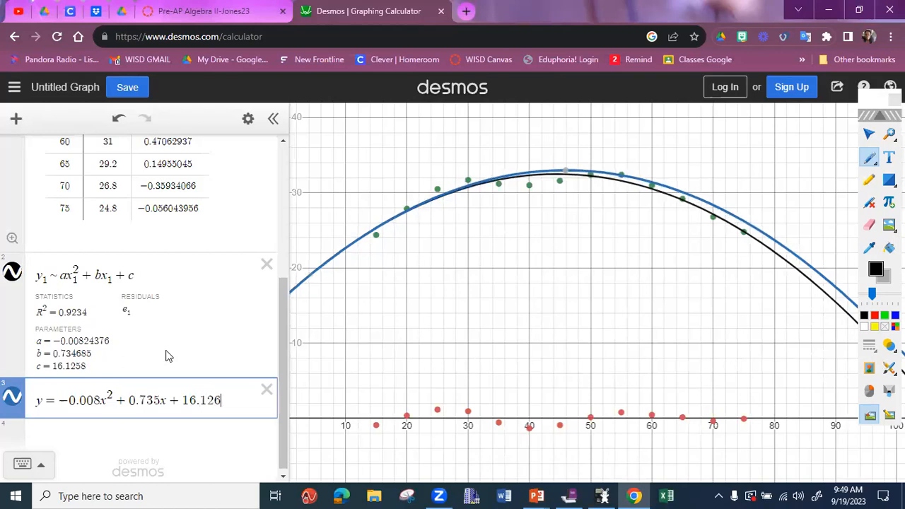
- Correct the y1 value for speed 60 to 31.4 in the data table
{"action": "left_click_drag", "start_coordinate": [284, 400], "coordinate": [285, 362]}
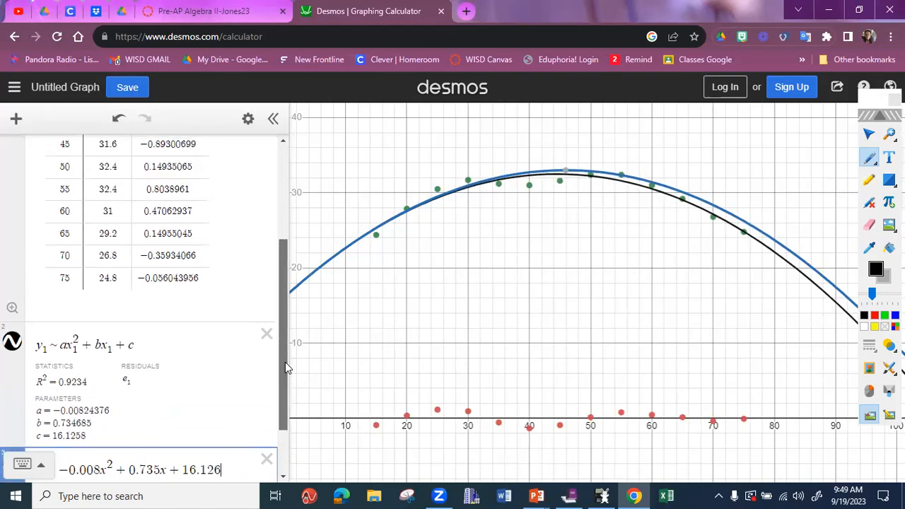
{"action": "left_click", "coordinate": [123, 213]}
{"action": "type", "text": ".4"}
{"action": "key", "text": "Return"}
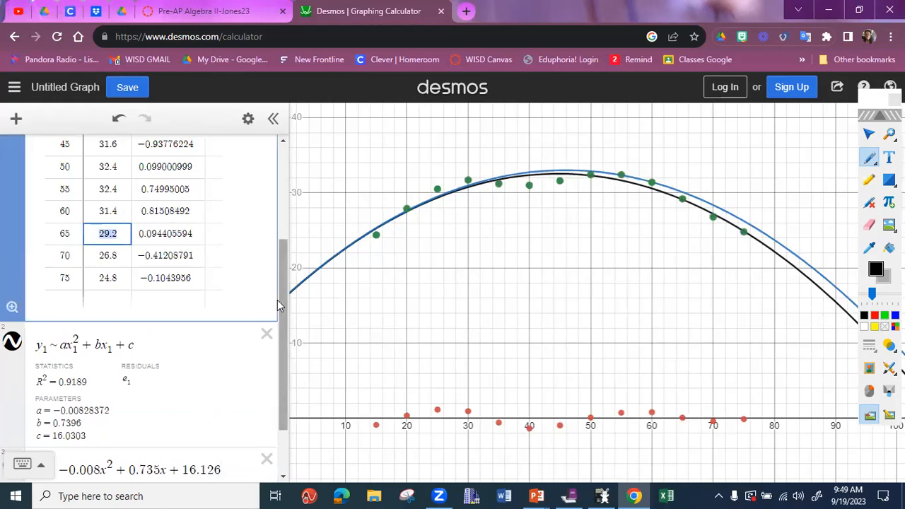
- Update the typed equation's x coefficient to 0.740 and its constant to 16.030
{"action": "scroll", "coordinate": [279, 304], "scroll_direction": "down", "scroll_amount": 1}
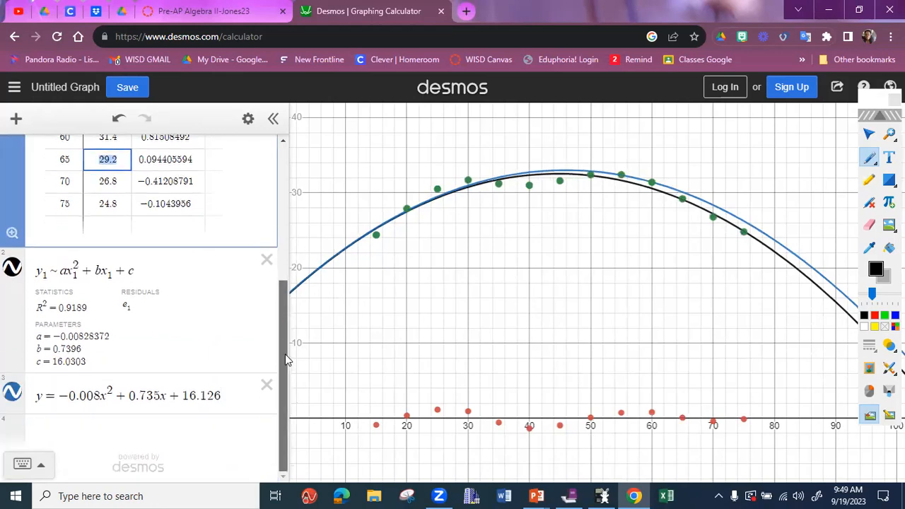
{"action": "left_click", "coordinate": [155, 396]}
{"action": "key", "text": "BackSpace"}
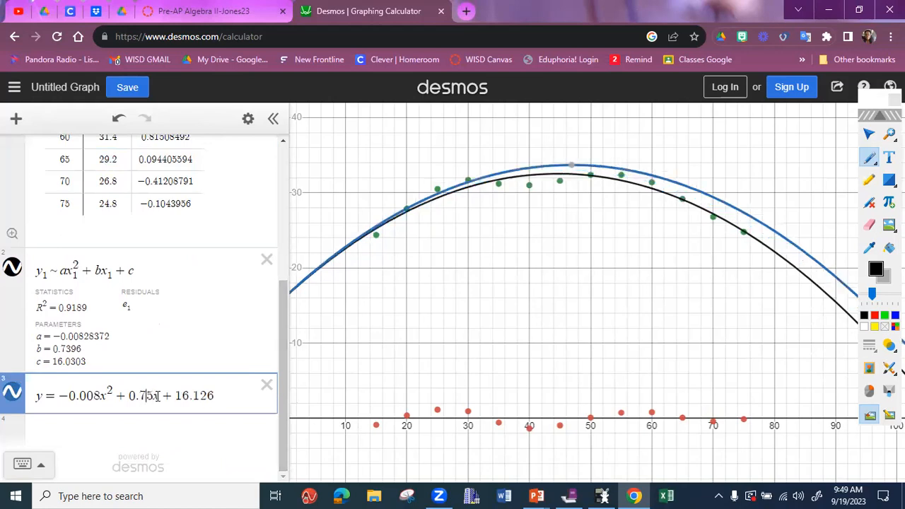
{"action": "type", "text": "40"}
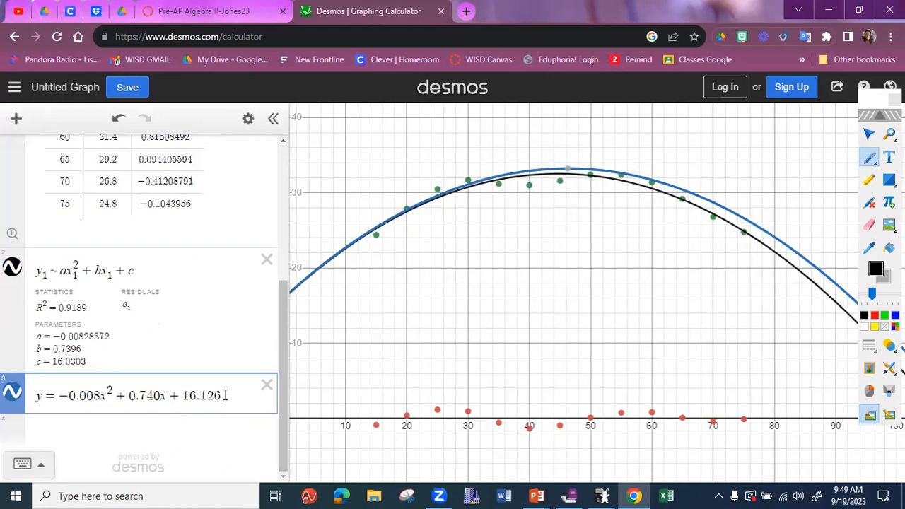
{"action": "key", "text": "BackSpace"}
{"action": "key", "text": "BackSpace"}
{"action": "key", "text": "BackSpace"}
{"action": "type", "text": "030"}
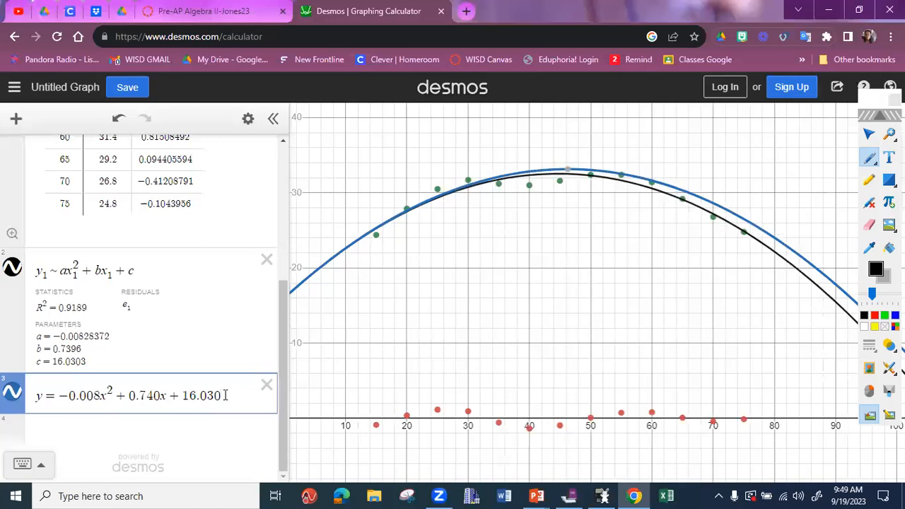
- Copy the finished equation and paste it into a new text box beside the handwritten regression form under question 2 in MimioStudio Notebook
{"action": "key", "text": "ctrl+a"}
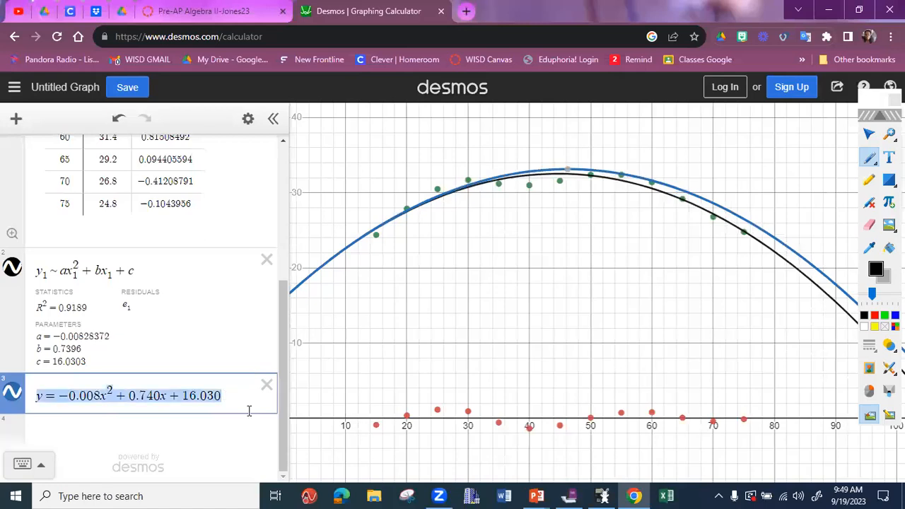
{"action": "mouse_move", "coordinate": [562, 495]}
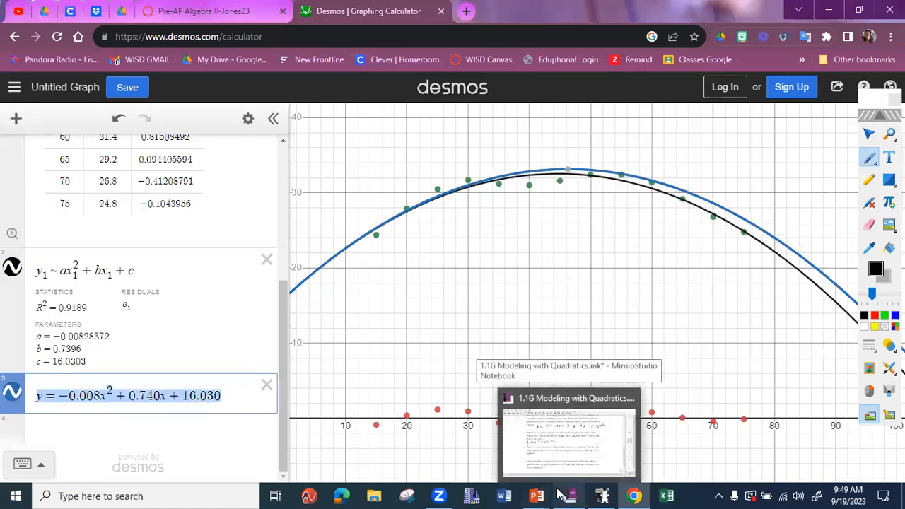
{"action": "left_click", "coordinate": [572, 495]}
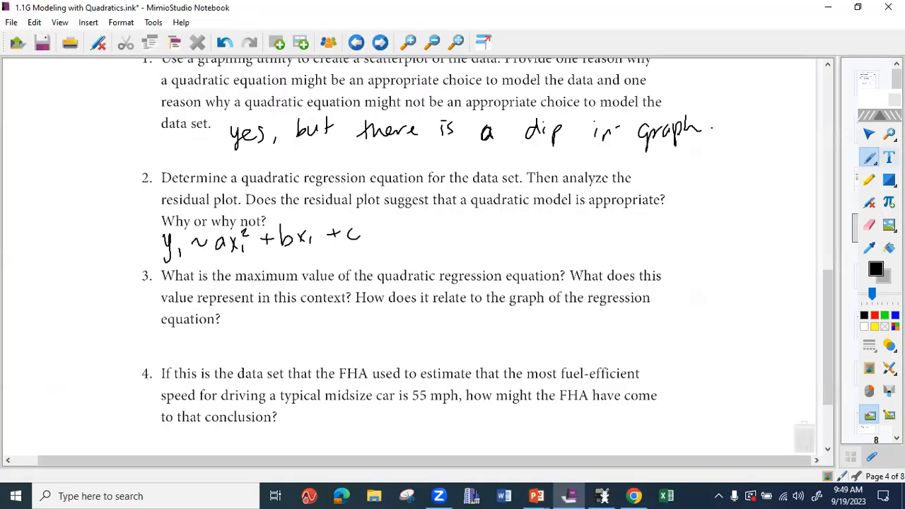
{"action": "left_click", "coordinate": [890, 157]}
{"action": "left_click_drag", "start_coordinate": [408, 223], "coordinate": [665, 257]}
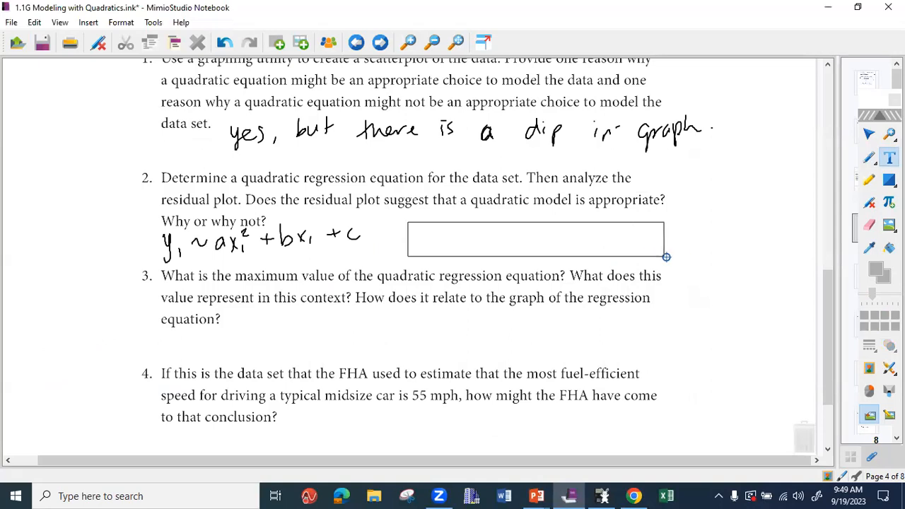
{"action": "type", "text": "y=-0.008x^{2}+0.740x+16.030"}
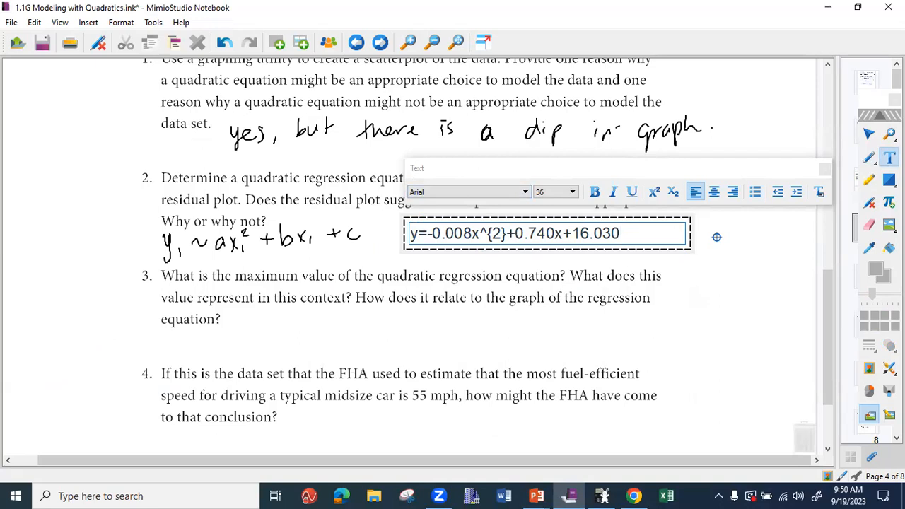
- Add the conclusion "Residuals are close to the x-axis and evenly above and below... Good Model" on a new line below the pasted equation
{"action": "key", "text": "Return"}
{"action": "type", "text": "Residuals are close to the x-ais"}
{"action": "key", "text": "BackSpace"}
{"action": "key", "text": "BackSpace"}
{"action": "type", "text": "is"}
{"action": "key", "text": "BackSpace"}
{"action": "key", "text": "BackSpace"}
{"action": "key", "text": "BackSpace"}
{"action": "type", "text": "xis and e"}
{"action": "key", "text": "BackSpace"}
{"action": "key", "text": "BackSpace"}
{"action": "type", "text": "d evenely"}
{"action": "key", "text": "BackSpace"}
{"action": "key", "text": "BackSpace"}
{"action": "key", "text": "BackSpace"}
{"action": "type", "text": "ly above and b"}
{"action": "key", "text": "BackSpace"}
{"action": "key", "text": "BackSpace"}
{"action": "type", "text": "d below... Good Model"}
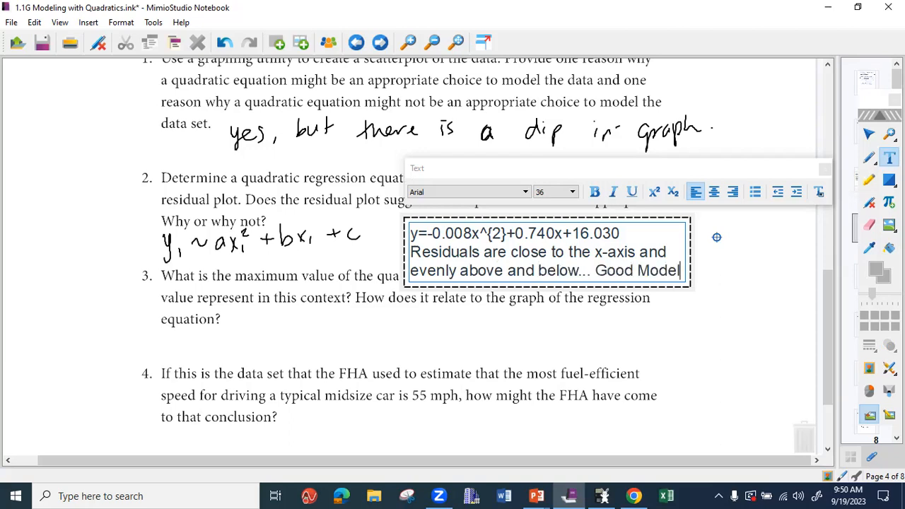
- Finish the text entry and move the text box up slightly so it fits between questions 2 and 3
{"action": "left_click", "coordinate": [748, 271]}
{"action": "left_click", "coordinate": [567, 230]}
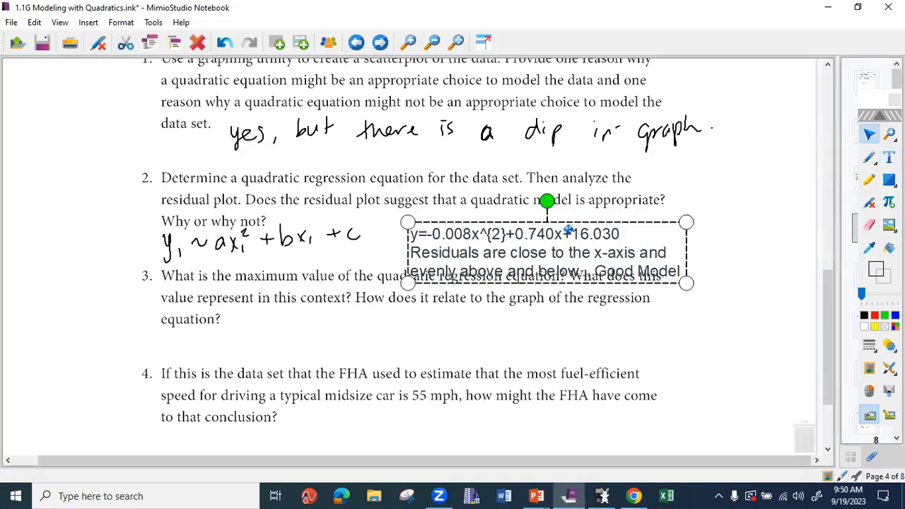
{"action": "left_click_drag", "start_coordinate": [579, 224], "coordinate": [582, 225]}
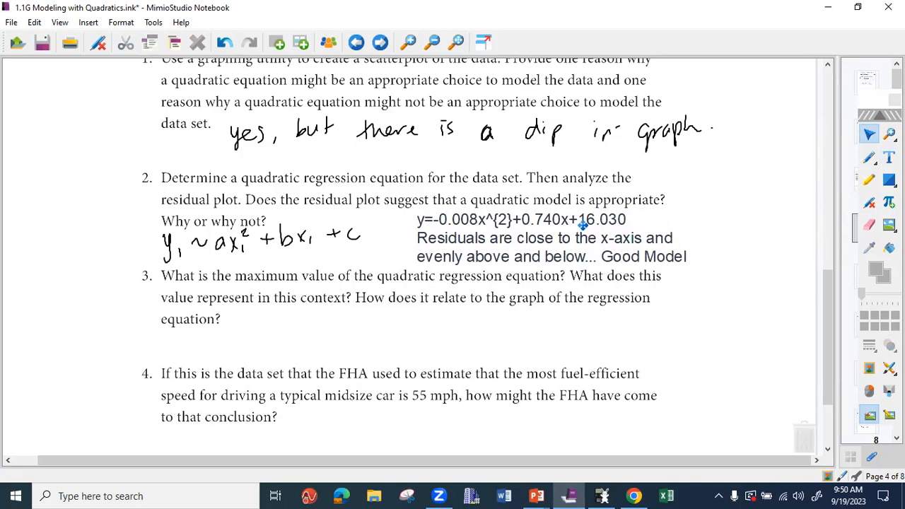
- Copy the regression's R^2=0.9189 statistic from Desmos and paste it into a new text box at the end of question 2 in MimioStudio Notebook
{"action": "left_click", "coordinate": [633, 496]}
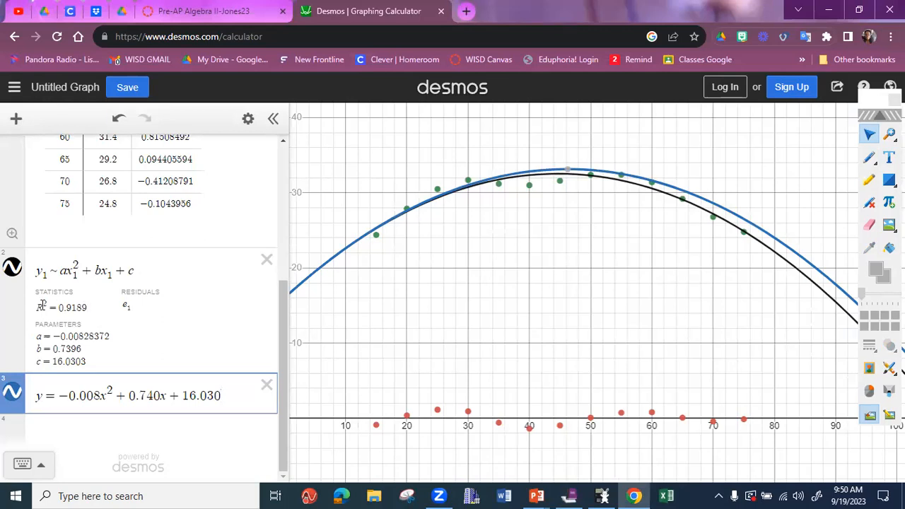
{"action": "left_click_drag", "start_coordinate": [44, 306], "coordinate": [89, 304]}
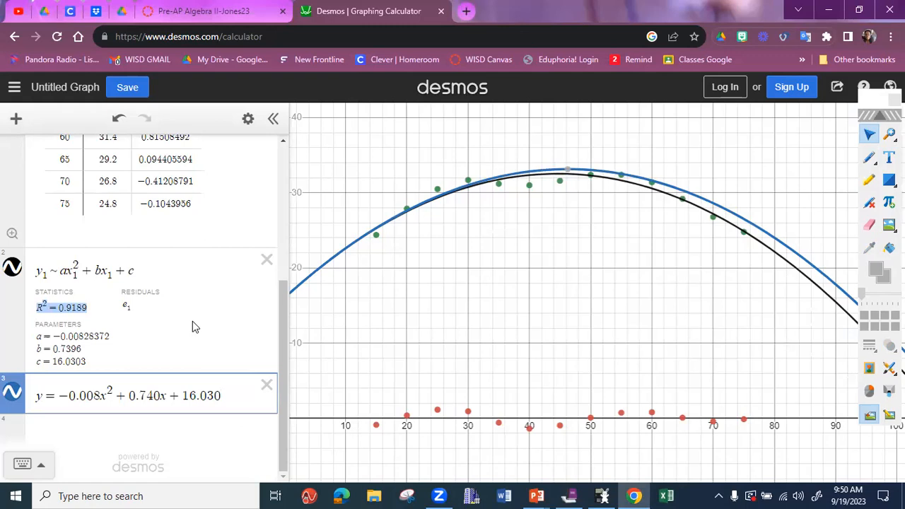
{"action": "left_click", "coordinate": [570, 495]}
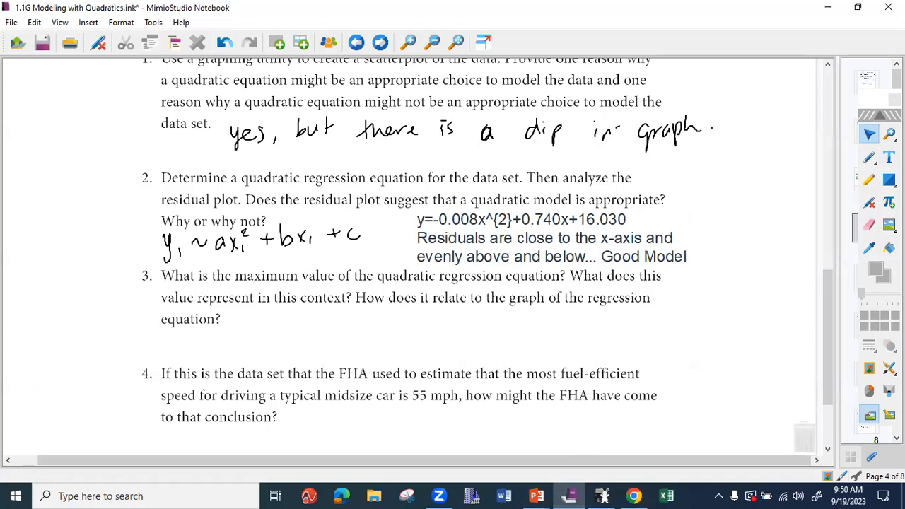
{"action": "left_click", "coordinate": [889, 158]}
{"action": "left_click", "coordinate": [679, 201]}
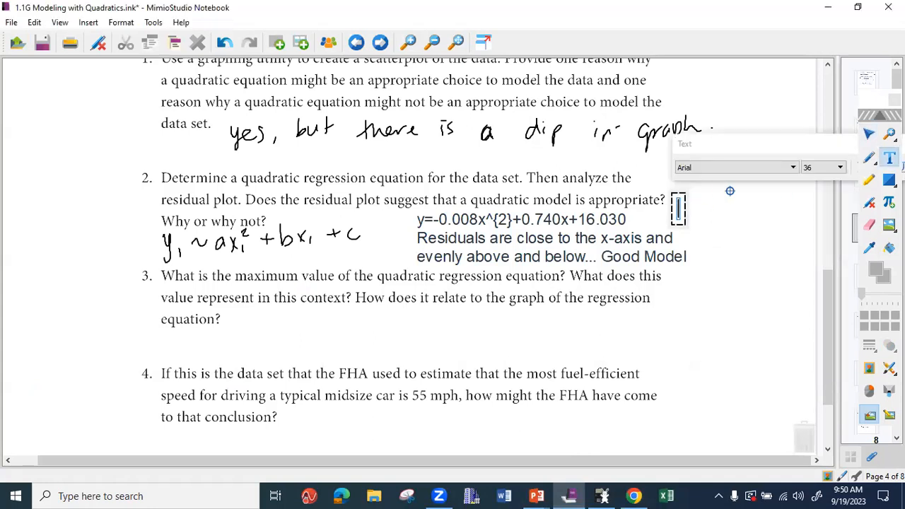
{"action": "type", "text": "R^{2}=0.9189"}
{"action": "left_click", "coordinate": [753, 235]}
{"action": "left_click_drag", "start_coordinate": [724, 215], "coordinate": [716, 198]}
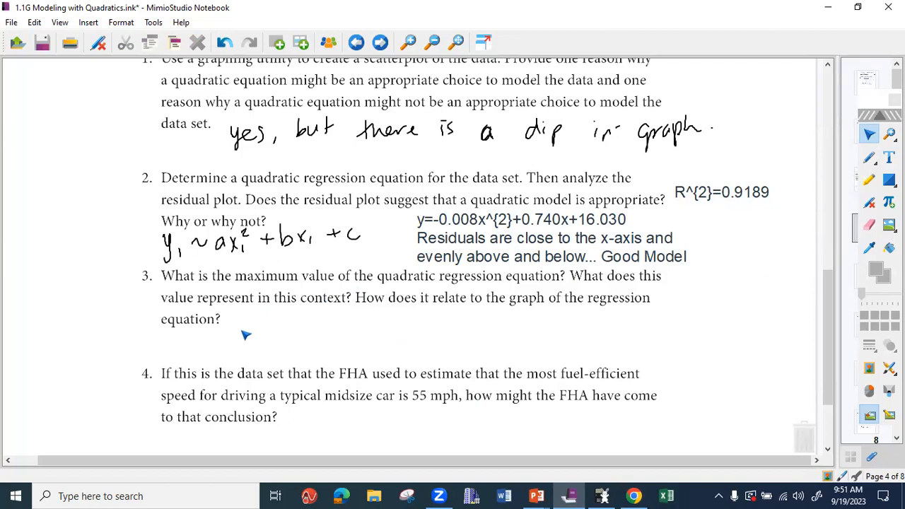
- Handwrite "vertex" with the pen after the last word of question 3
{"action": "left_click", "coordinate": [869, 157]}
{"action": "mouse_move", "coordinate": [234, 320]}
{"action": "left_mouse_down"}
{"action": "mouse_move", "coordinate": [296, 323]}
{"action": "mouse_move", "coordinate": [292, 333]}
{"action": "mouse_move", "coordinate": [280, 324]}
{"action": "left_mouse_up"}
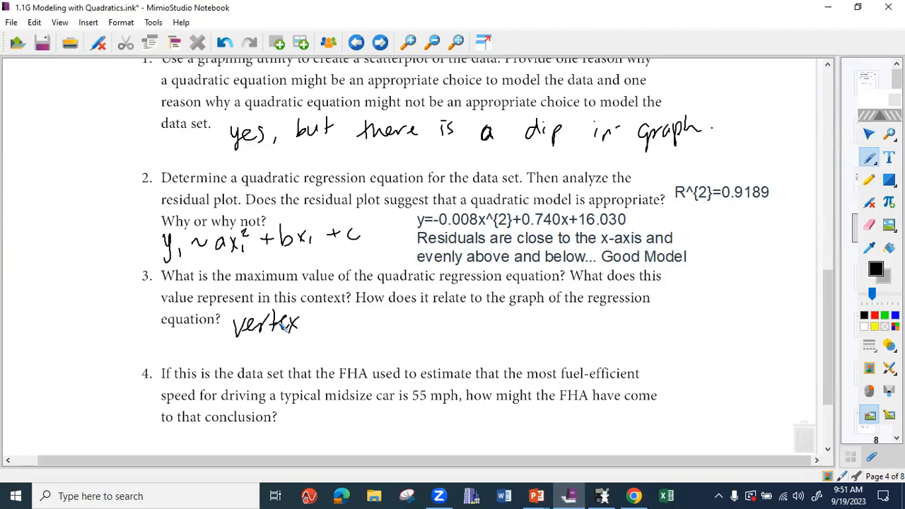
- Return to Desmos and hide the black regression curve so only the typed equation's curve is plotted
{"action": "left_click", "coordinate": [828, 7]}
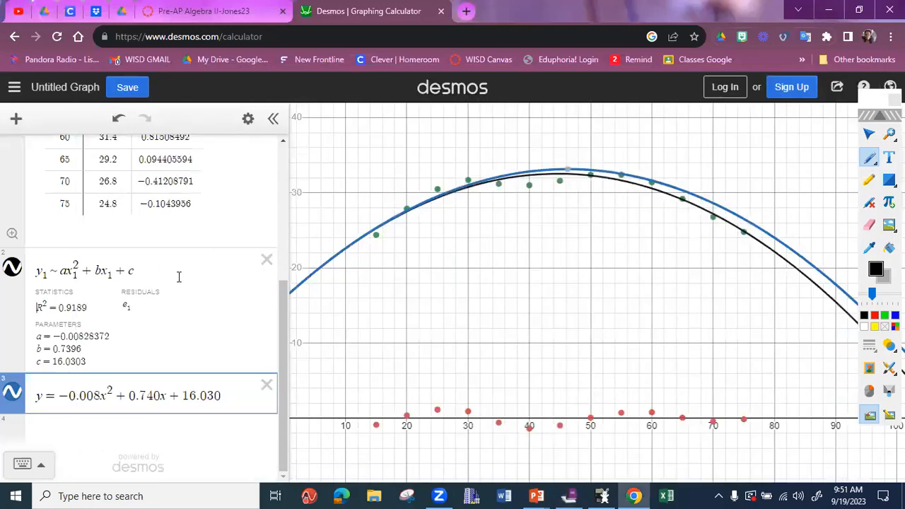
{"action": "left_click", "coordinate": [13, 271]}
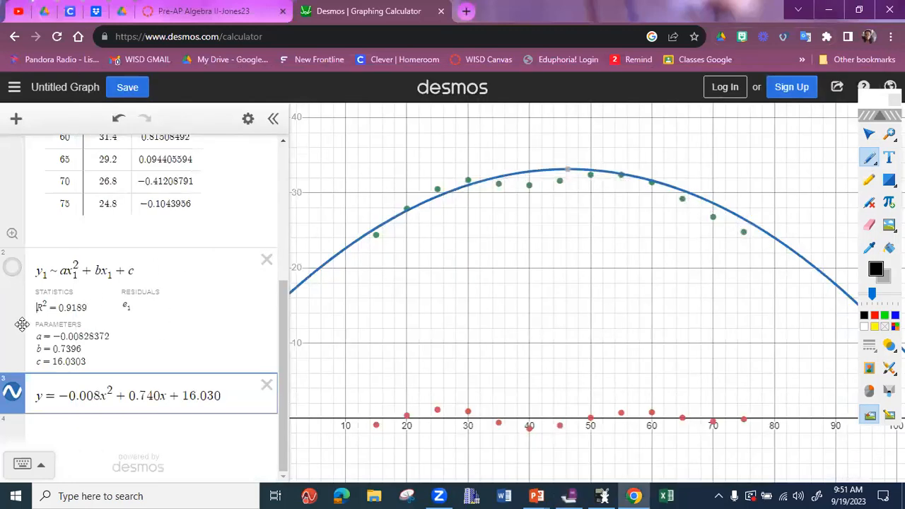
{"action": "left_click", "coordinate": [13, 269]}
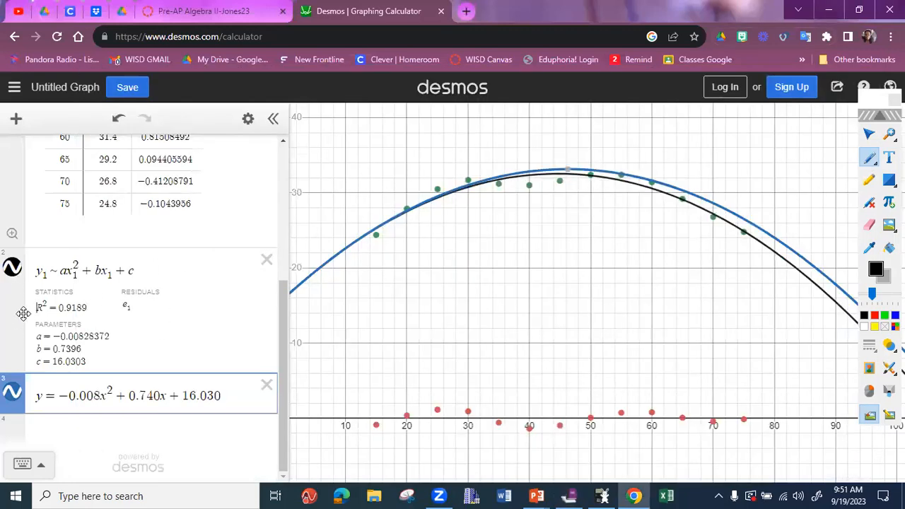
{"action": "left_click", "coordinate": [13, 270]}
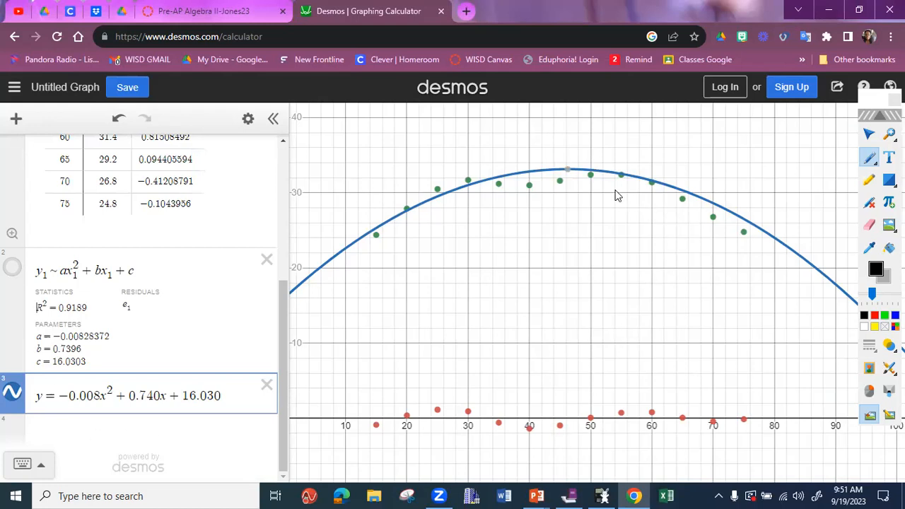
- Display the coordinates of the maximum point on the typed equation's blue curve
{"action": "left_click", "coordinate": [569, 172]}
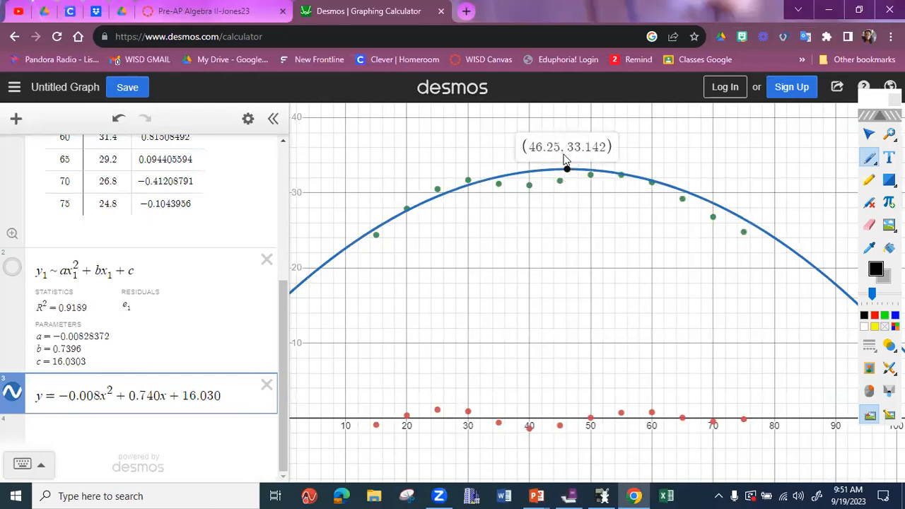
{"action": "left_click", "coordinate": [565, 153]}
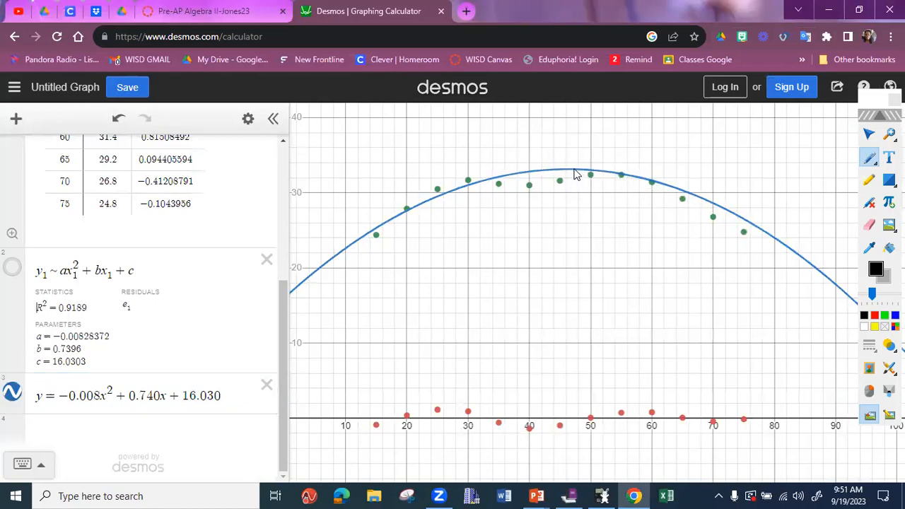
{"action": "left_click", "coordinate": [573, 173]}
{"action": "left_click", "coordinate": [567, 177]}
{"action": "left_click", "coordinate": [568, 176]}
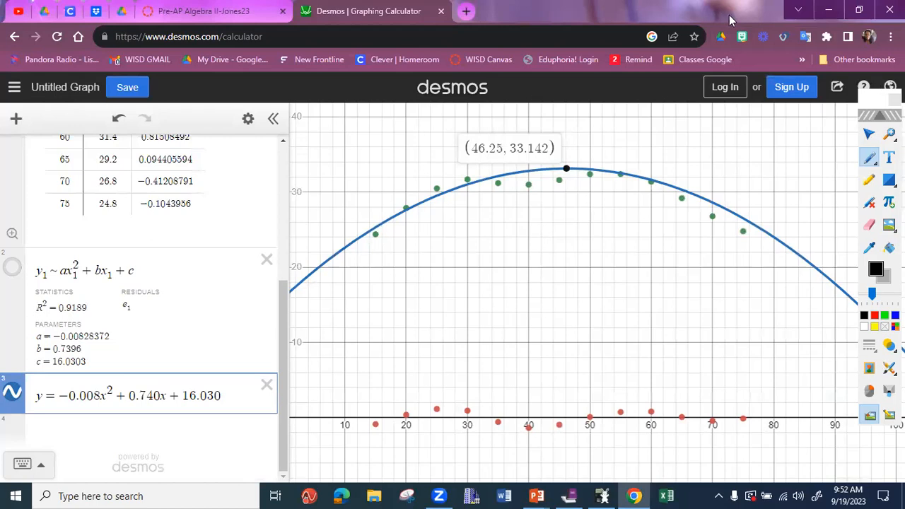
- Switch back to MimioStudio Notebook and handwrite the coordinates (46.25, 33.14) after "vertex" under question 3
{"action": "left_click", "coordinate": [830, 13]}
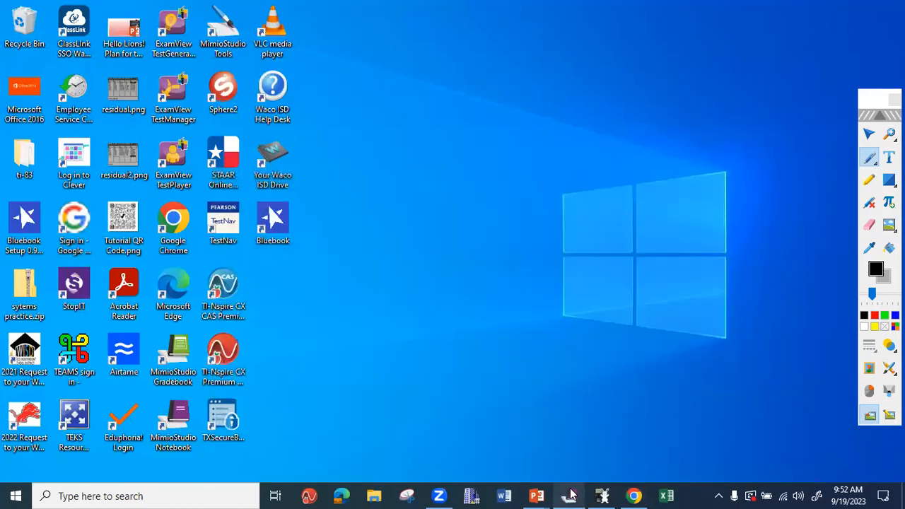
{"action": "left_click", "coordinate": [569, 495]}
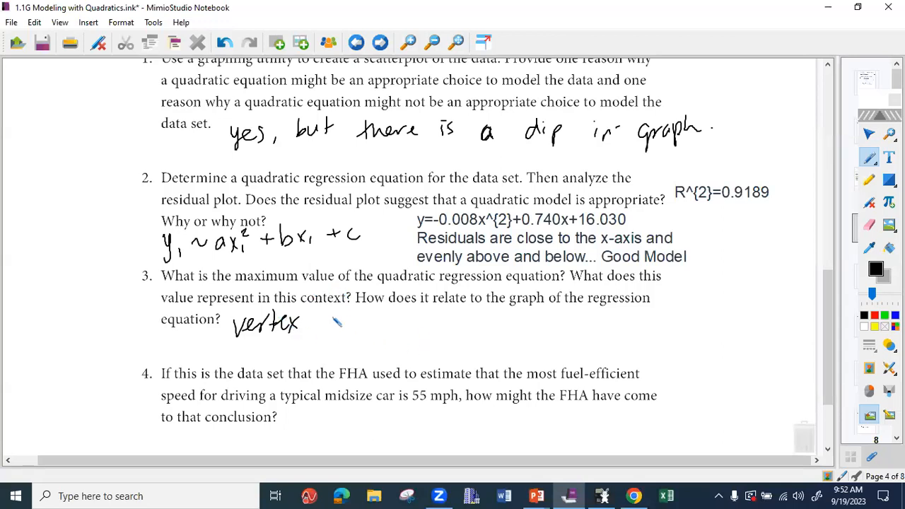
{"action": "left_click_drag", "start_coordinate": [332, 311], "coordinate": [329, 337]}
{"action": "mouse_move", "coordinate": [340, 316]}
{"action": "left_mouse_down"}
{"action": "mouse_move", "coordinate": [347, 326]}
{"action": "mouse_move", "coordinate": [409, 332]}
{"action": "left_mouse_up"}
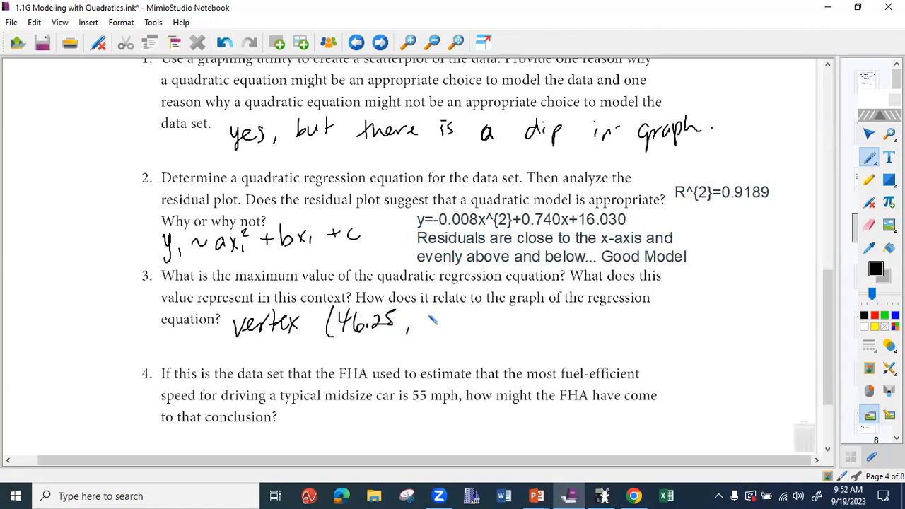
{"action": "mouse_move", "coordinate": [422, 316]}
{"action": "left_mouse_down"}
{"action": "mouse_move", "coordinate": [442, 313]}
{"action": "mouse_move", "coordinate": [461, 327]}
{"action": "mouse_move", "coordinate": [487, 319]}
{"action": "left_mouse_up"}
{"action": "left_click", "coordinate": [459, 324]}
{"action": "left_click_drag", "start_coordinate": [483, 306], "coordinate": [492, 336]}
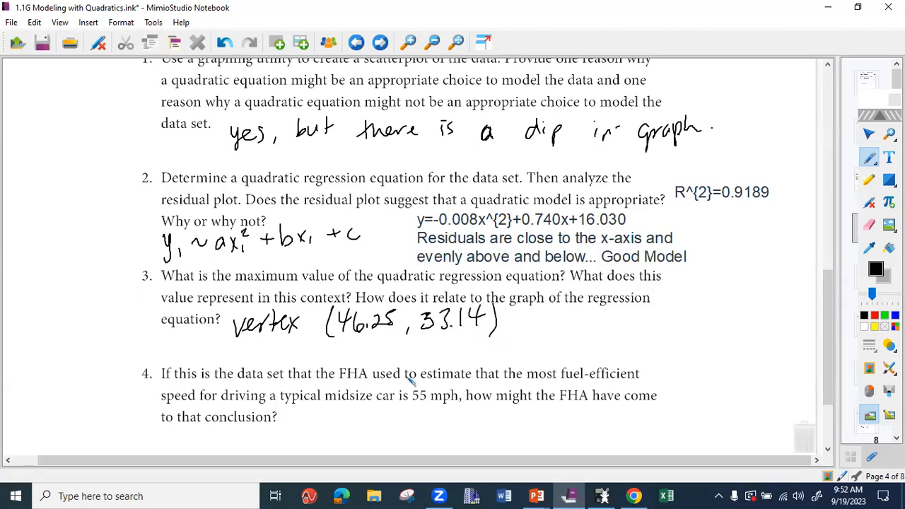
- Handwrite "Max speed is 46.25 mph" on the line below the vertex coordinates
{"action": "mouse_move", "coordinate": [344, 359]}
{"action": "left_mouse_down"}
{"action": "mouse_move", "coordinate": [347, 346]}
{"action": "mouse_move", "coordinate": [377, 360]}
{"action": "left_mouse_up"}
{"action": "mouse_move", "coordinate": [379, 349]}
{"action": "left_mouse_down"}
{"action": "mouse_move", "coordinate": [388, 360]}
{"action": "mouse_move", "coordinate": [379, 361]}
{"action": "mouse_move", "coordinate": [442, 364]}
{"action": "mouse_move", "coordinate": [495, 348]}
{"action": "mouse_move", "coordinate": [507, 358]}
{"action": "mouse_move", "coordinate": [499, 354]}
{"action": "mouse_move", "coordinate": [552, 346]}
{"action": "mouse_move", "coordinate": [544, 362]}
{"action": "left_mouse_up"}
{"action": "mouse_move", "coordinate": [560, 340]}
{"action": "left_mouse_down"}
{"action": "mouse_move", "coordinate": [556, 356]}
{"action": "mouse_move", "coordinate": [629, 357]}
{"action": "mouse_move", "coordinate": [643, 344]}
{"action": "left_mouse_up"}
{"action": "left_click", "coordinate": [564, 350]}
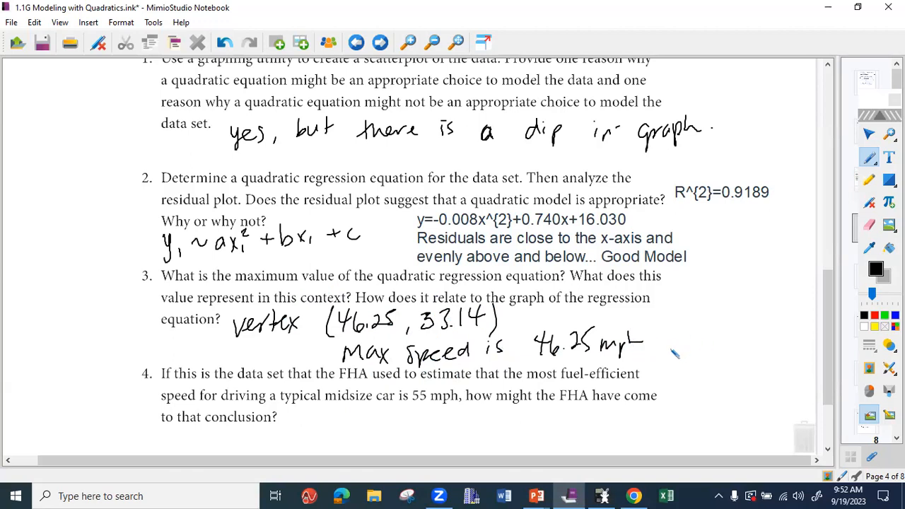
- Continue the handwritten question 3 answer with "and it will use 33.14 mpg." in the page's margin
{"action": "left_click_drag", "start_coordinate": [677, 338], "coordinate": [687, 343]}
{"action": "mouse_move", "coordinate": [696, 334]}
{"action": "left_mouse_down"}
{"action": "mouse_move", "coordinate": [699, 324]}
{"action": "mouse_move", "coordinate": [701, 343]}
{"action": "mouse_move", "coordinate": [732, 341]}
{"action": "left_mouse_up"}
{"action": "left_click", "coordinate": [721, 326]}
{"action": "mouse_move", "coordinate": [725, 331]}
{"action": "left_mouse_down"}
{"action": "mouse_move", "coordinate": [771, 327]}
{"action": "mouse_move", "coordinate": [773, 338]}
{"action": "left_mouse_up"}
{"action": "left_click", "coordinate": [773, 324]}
{"action": "left_click_drag", "start_coordinate": [778, 318], "coordinate": [779, 338]}
{"action": "left_click_drag", "start_coordinate": [784, 317], "coordinate": [785, 338]}
{"action": "mouse_move", "coordinate": [659, 356]}
{"action": "left_mouse_down"}
{"action": "mouse_move", "coordinate": [673, 368]}
{"action": "mouse_move", "coordinate": [729, 355]}
{"action": "mouse_move", "coordinate": [722, 362]}
{"action": "left_mouse_up"}
{"action": "mouse_move", "coordinate": [739, 345]}
{"action": "left_mouse_down"}
{"action": "mouse_move", "coordinate": [738, 362]}
{"action": "mouse_move", "coordinate": [761, 359]}
{"action": "left_mouse_up"}
{"action": "left_click", "coordinate": [755, 360]}
{"action": "left_click_drag", "start_coordinate": [772, 341], "coordinate": [777, 361]}
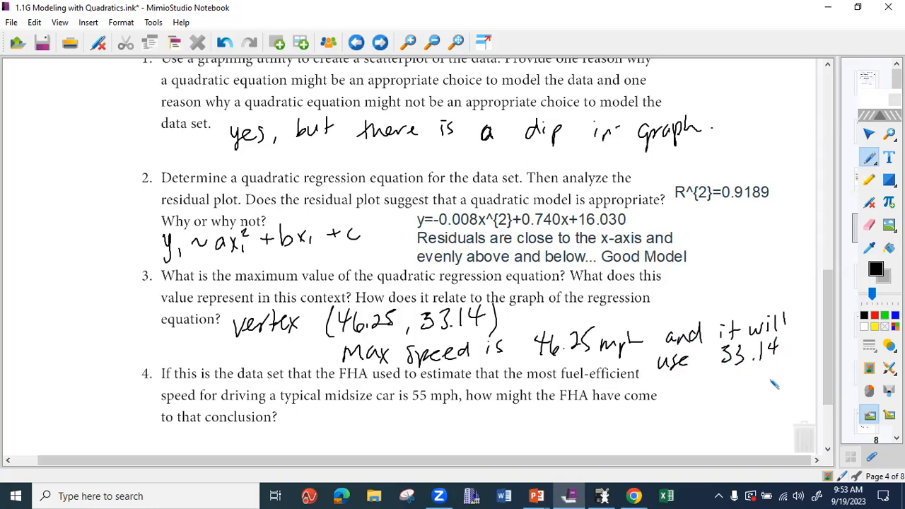
{"action": "left_click_drag", "start_coordinate": [741, 386], "coordinate": [762, 396]}
{"action": "left_click_drag", "start_coordinate": [762, 372], "coordinate": [781, 389]}
{"action": "left_click", "coordinate": [788, 377]}
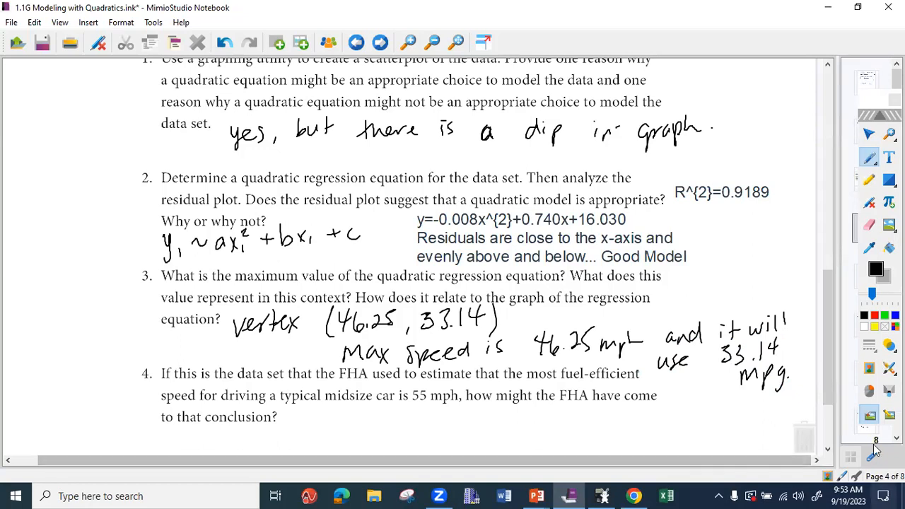
- Circle "55 mph" in question 4 with the pen and switch to the Desmos graph to examine the curve near that speed
{"action": "left_click_drag", "start_coordinate": [826, 389], "coordinate": [826, 434]}
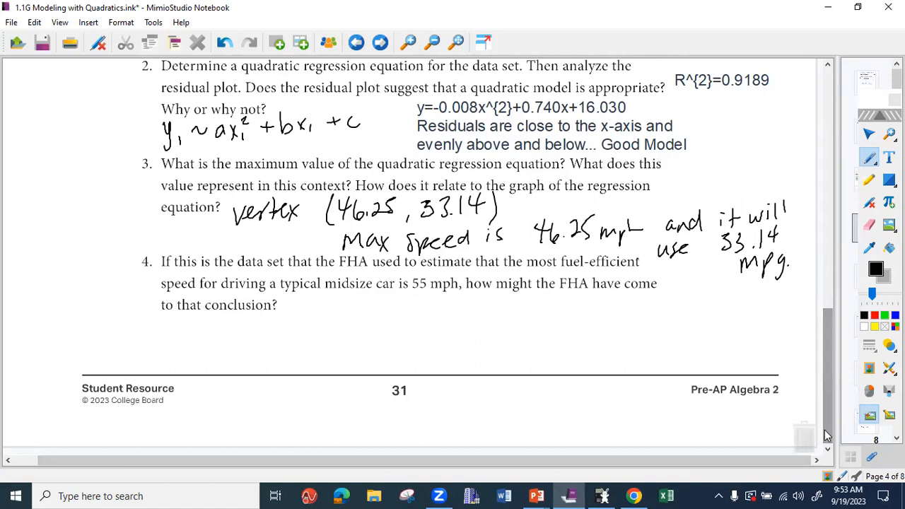
{"action": "mouse_move", "coordinate": [464, 277]}
{"action": "left_mouse_down"}
{"action": "mouse_move", "coordinate": [427, 267]}
{"action": "mouse_move", "coordinate": [467, 279]}
{"action": "left_mouse_up"}
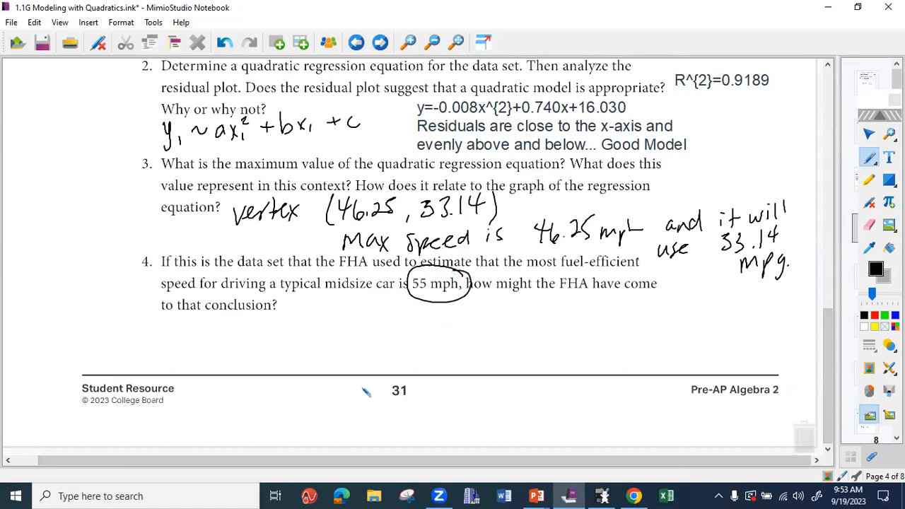
{"action": "left_click", "coordinate": [634, 495]}
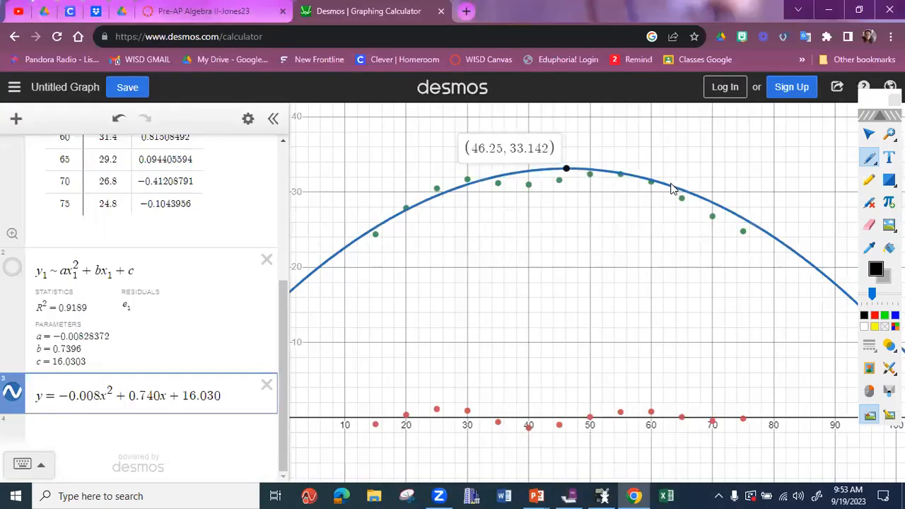
{"action": "mouse_move", "coordinate": [672, 187]}
{"action": "left_mouse_down"}
{"action": "mouse_move", "coordinate": [611, 174]}
{"action": "mouse_move", "coordinate": [641, 176]}
{"action": "mouse_move", "coordinate": [624, 179]}
{"action": "left_mouse_up"}
{"action": "left_click", "coordinate": [247, 118]}
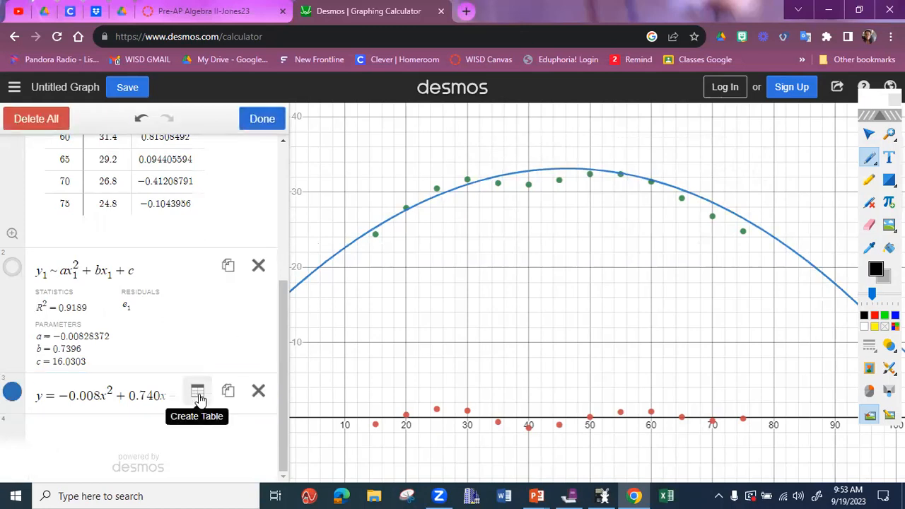
{"action": "left_click", "coordinate": [198, 393]}
{"action": "type", "text": "55"}
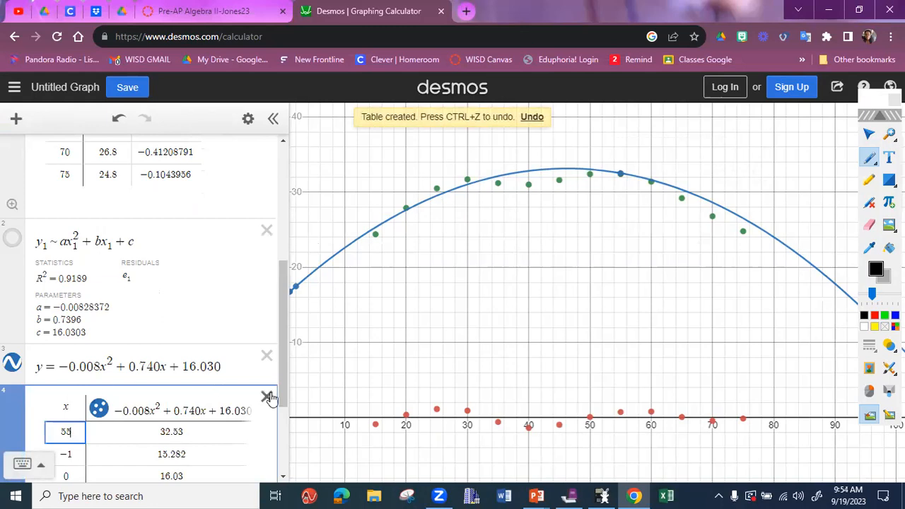
{"action": "scroll", "coordinate": [269, 398], "scroll_direction": "down", "scroll_amount": 3}
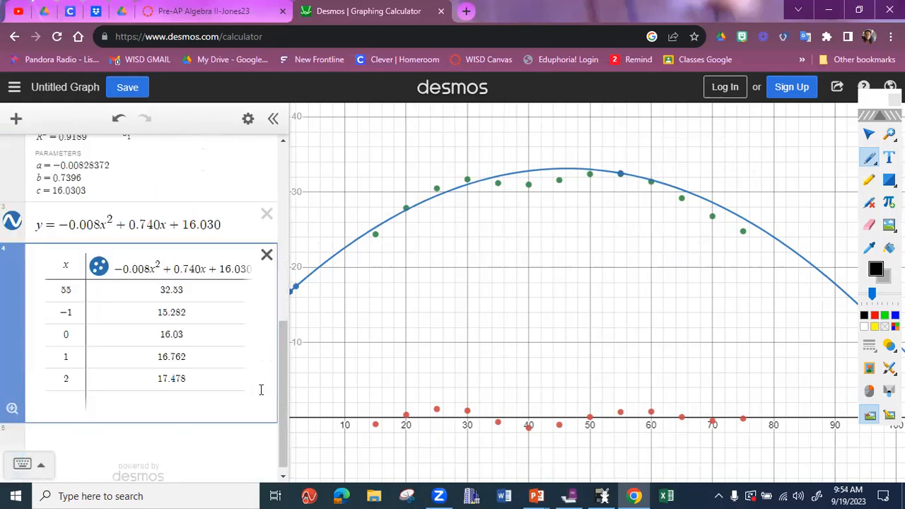
{"action": "left_click", "coordinate": [266, 256]}
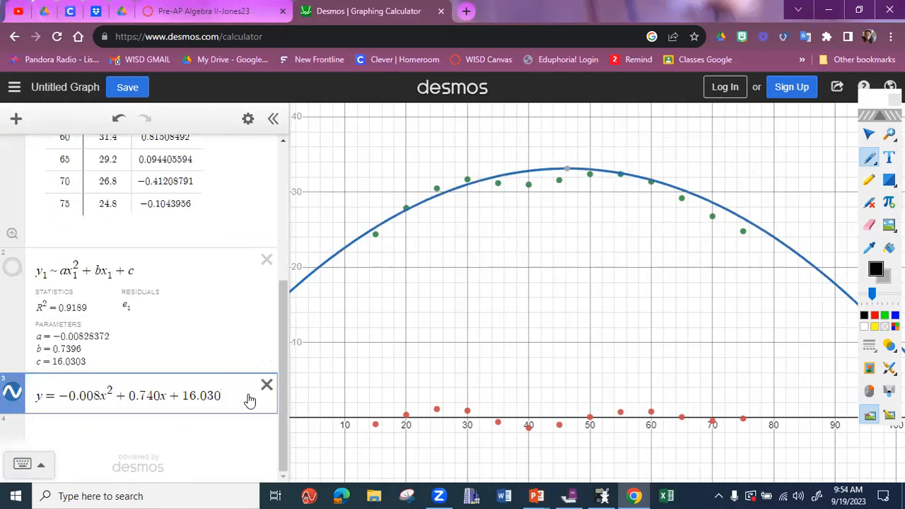
- Create a table from the equation y = -0.008x^2 + 0.740x + 16.030 and evaluate it at x = 55 in the first row
{"action": "left_click", "coordinate": [247, 118]}
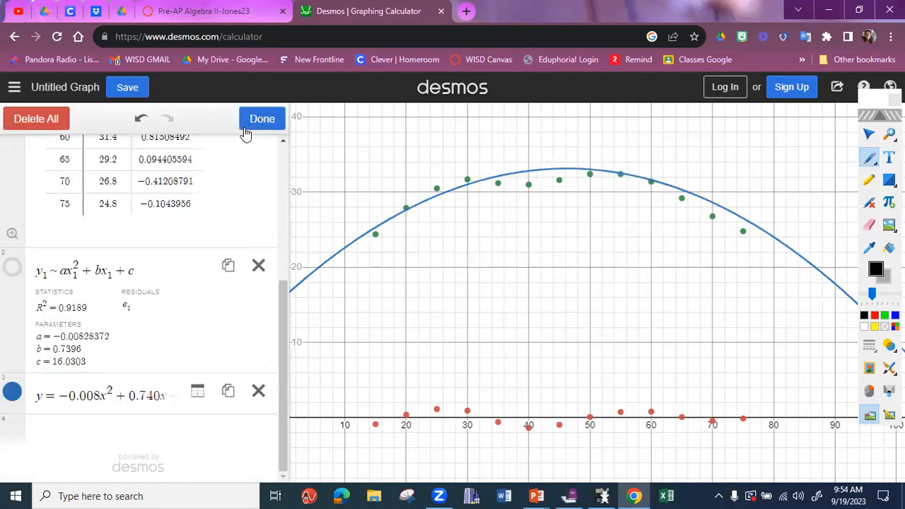
{"action": "left_click", "coordinate": [198, 393]}
{"action": "type", "text": "55"}
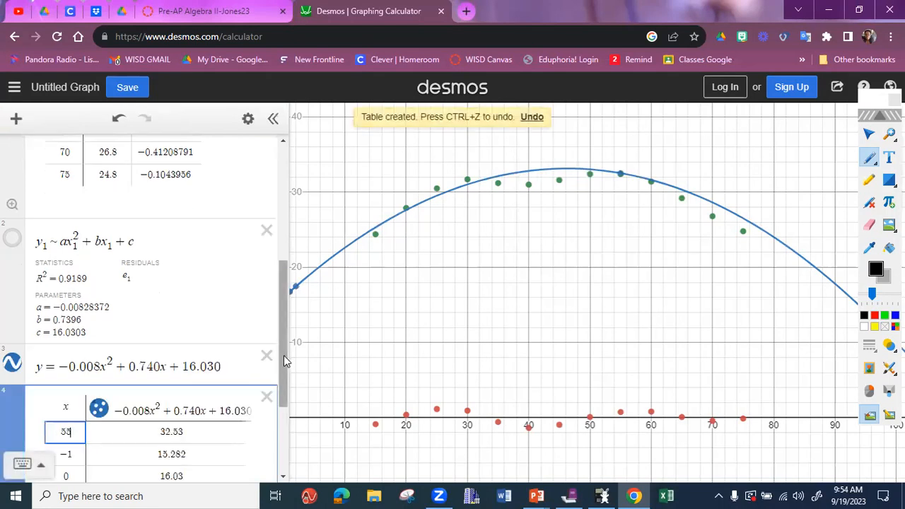
{"action": "left_click_drag", "start_coordinate": [284, 355], "coordinate": [283, 418]}
{"action": "key", "text": "Return"}
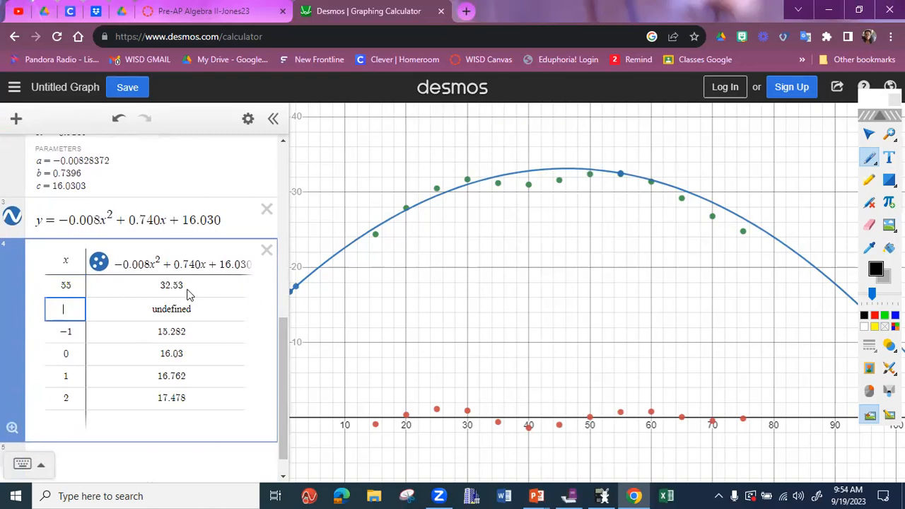
{"action": "left_click", "coordinate": [187, 290]}
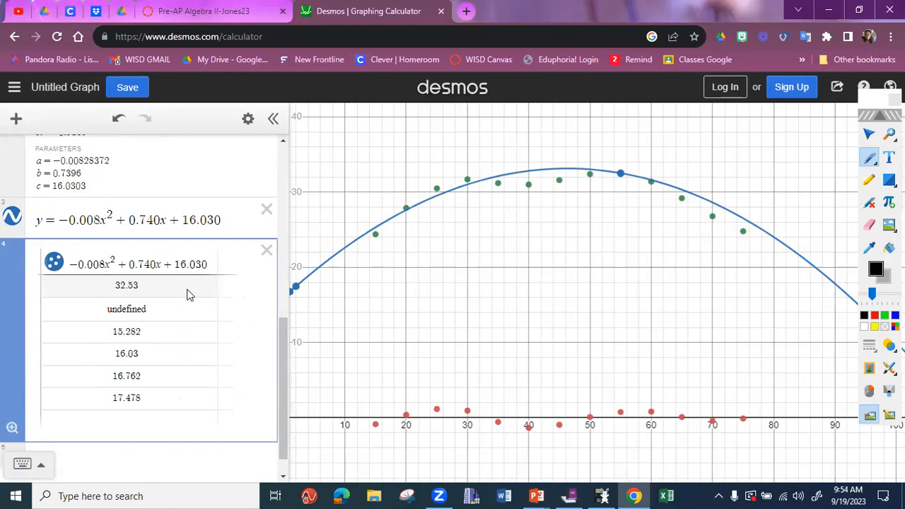
{"action": "key", "text": "Left"}
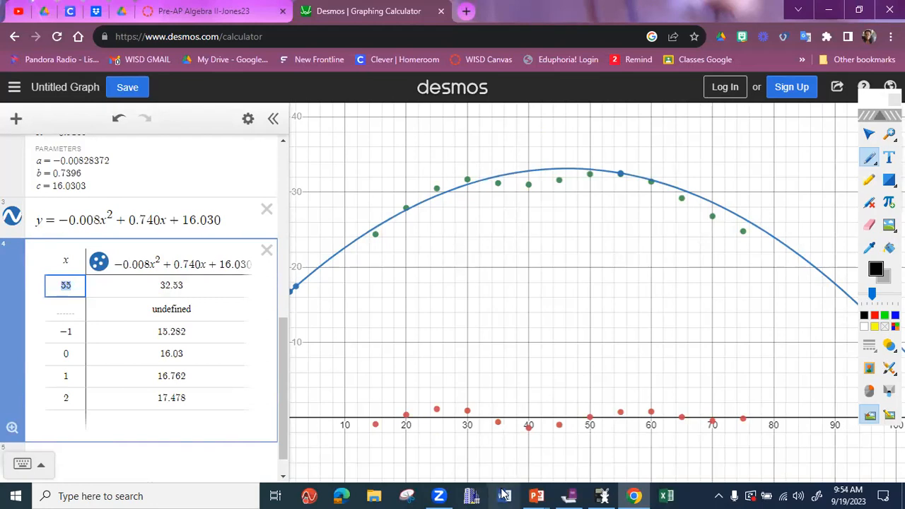
- Switch to MimioStudio Notebook and handwrite "32.53 mpg." as the answer under question 4
{"action": "left_click", "coordinate": [569, 496]}
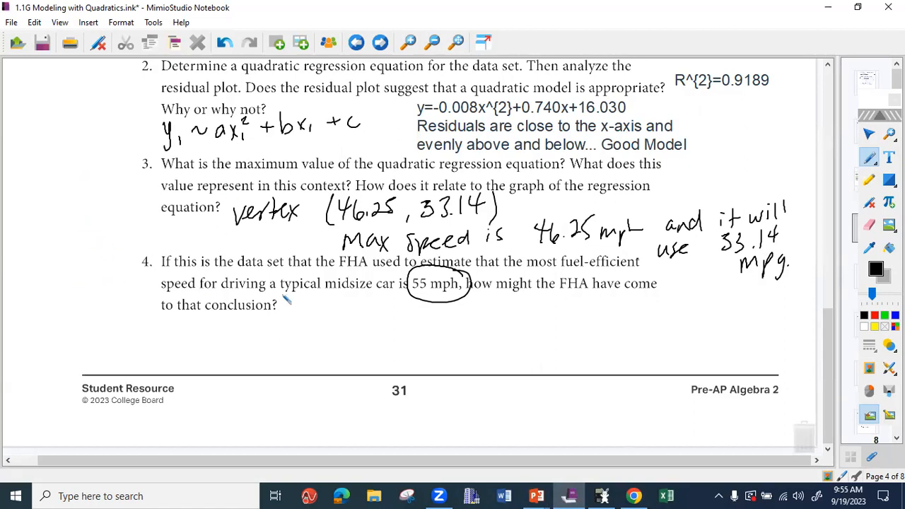
{"action": "mouse_move", "coordinate": [308, 319]}
{"action": "left_mouse_down"}
{"action": "mouse_move", "coordinate": [311, 346]}
{"action": "mouse_move", "coordinate": [331, 329]}
{"action": "mouse_move", "coordinate": [336, 347]}
{"action": "mouse_move", "coordinate": [344, 345]}
{"action": "left_mouse_up"}
{"action": "left_click", "coordinate": [361, 336]}
{"action": "left_click_drag", "start_coordinate": [365, 312], "coordinate": [362, 335]}
{"action": "mouse_move", "coordinate": [365, 312]}
{"action": "left_mouse_down"}
{"action": "mouse_move", "coordinate": [379, 311]}
{"action": "mouse_move", "coordinate": [386, 331]}
{"action": "mouse_move", "coordinate": [439, 327]}
{"action": "mouse_move", "coordinate": [449, 338]}
{"action": "left_mouse_up"}
{"action": "mouse_move", "coordinate": [452, 324]}
{"action": "left_mouse_down"}
{"action": "mouse_move", "coordinate": [451, 357]}
{"action": "mouse_move", "coordinate": [462, 334]}
{"action": "left_mouse_up"}
{"action": "left_click_drag", "start_coordinate": [475, 326], "coordinate": [467, 357]}
{"action": "left_click", "coordinate": [483, 337]}
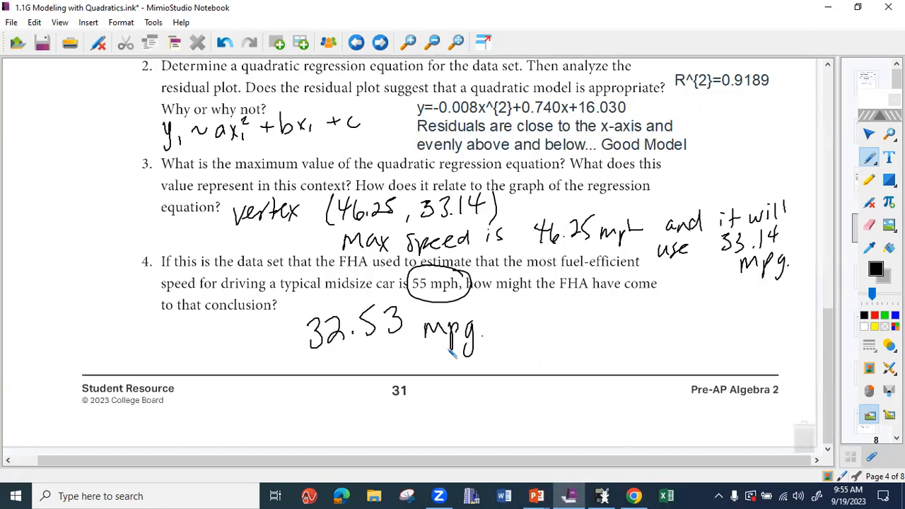